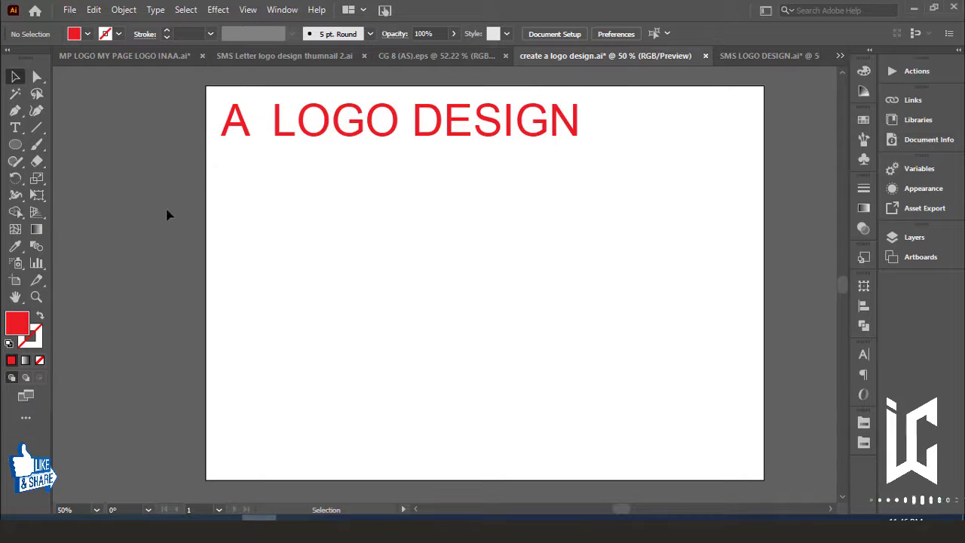
Draw a three-sided red triangle with the Polygon tool below the heading
left_click(63, 193)
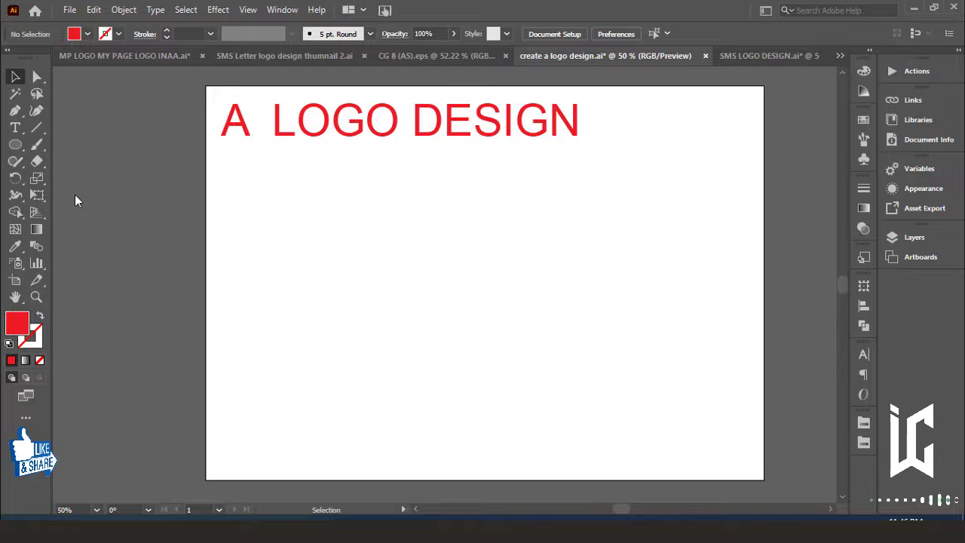
left_click(434, 294)
key("Return")
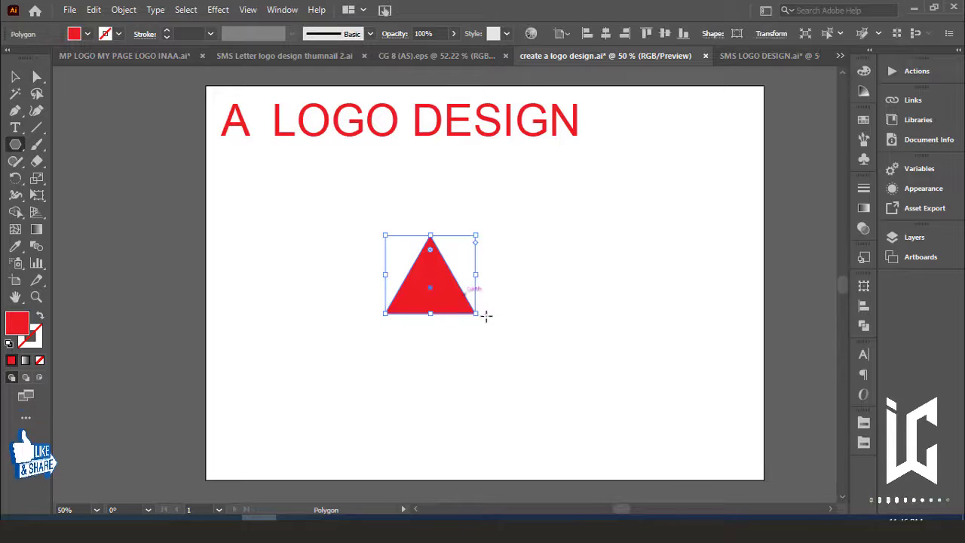
key("Delete")
left_click(485, 267)
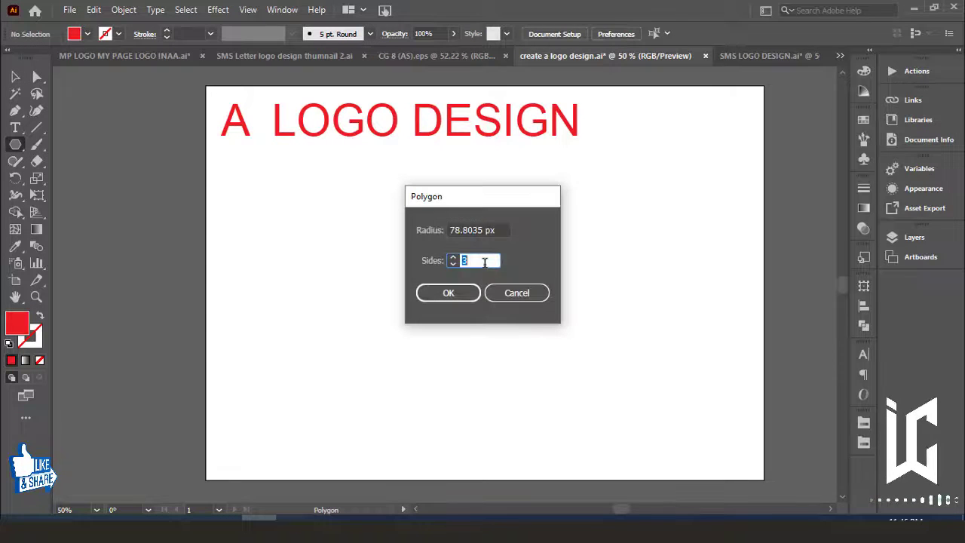
key("Return")
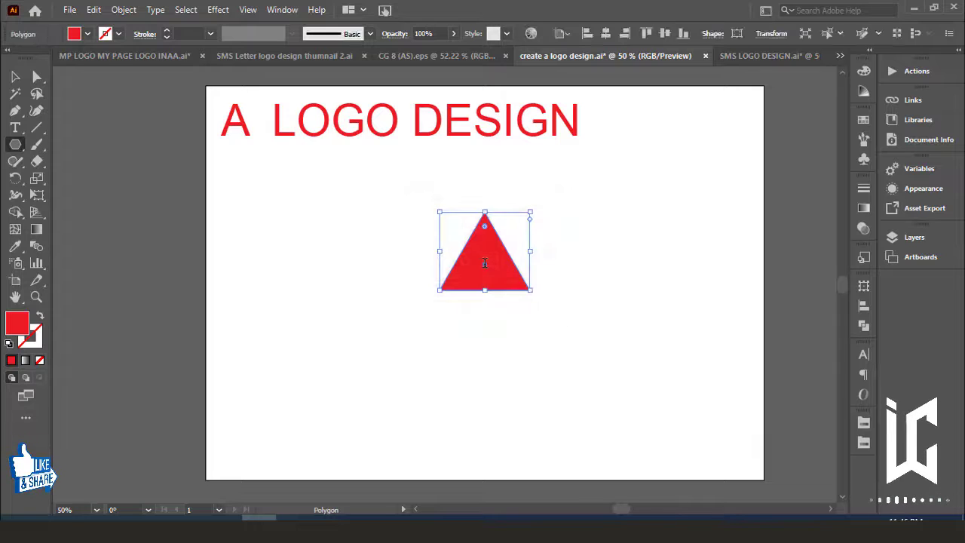
Scale the triangle up to about 300 px wide and move it slightly lower
key("v")
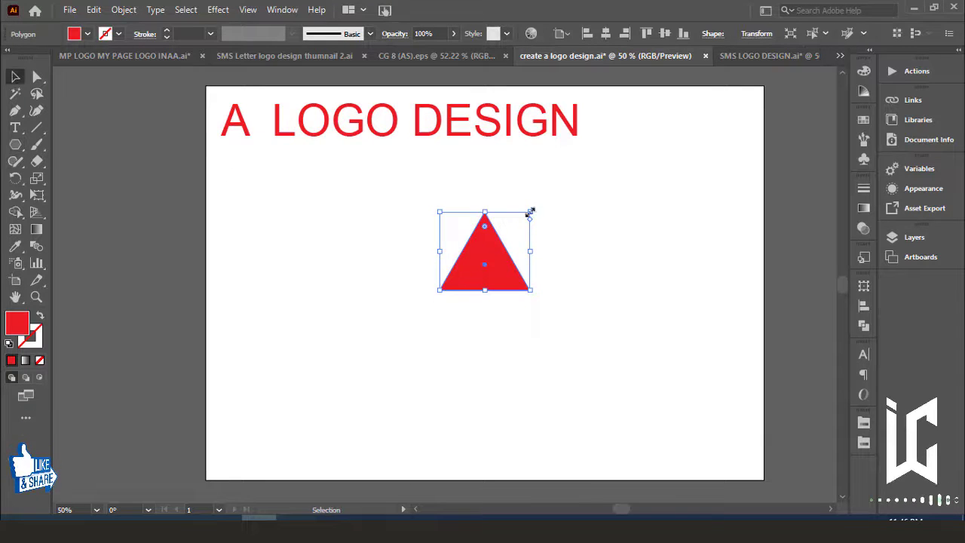
left_click_drag(531, 210, 597, 135)
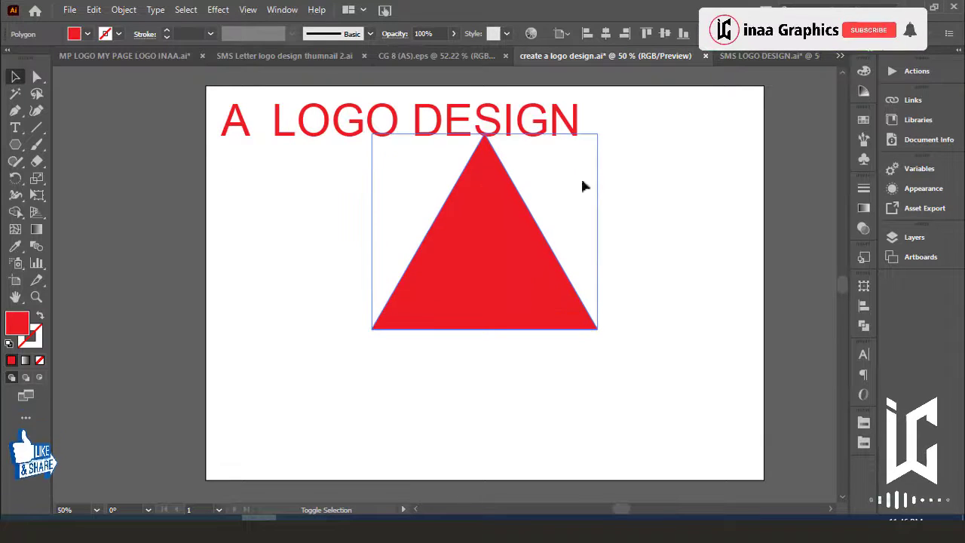
left_click_drag(481, 287, 476, 317)
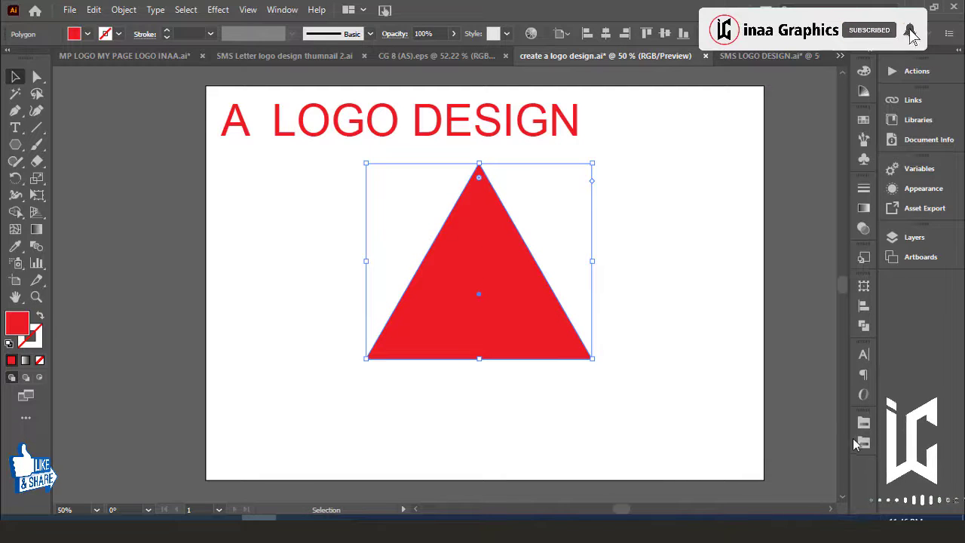
left_click(867, 521)
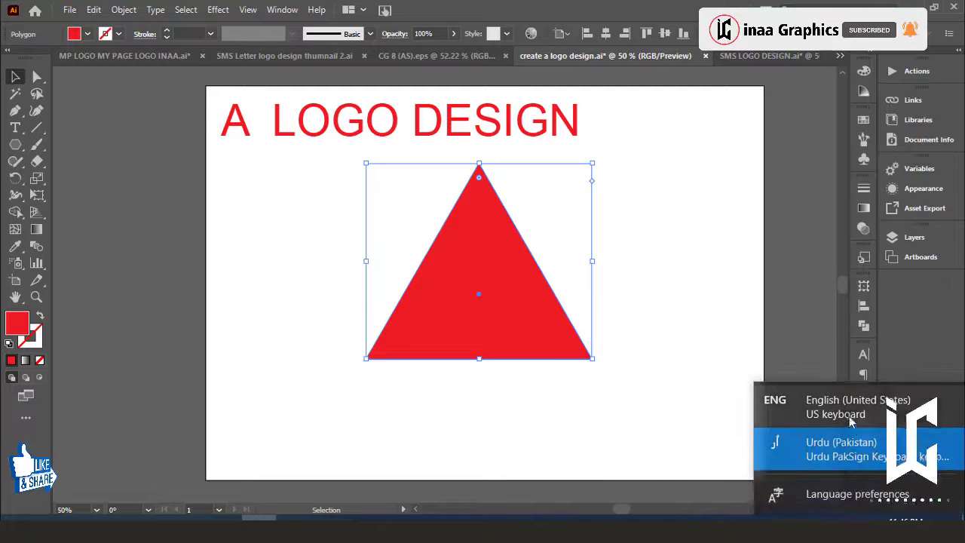
left_click(842, 400)
left_click(562, 256)
left_click(450, 305)
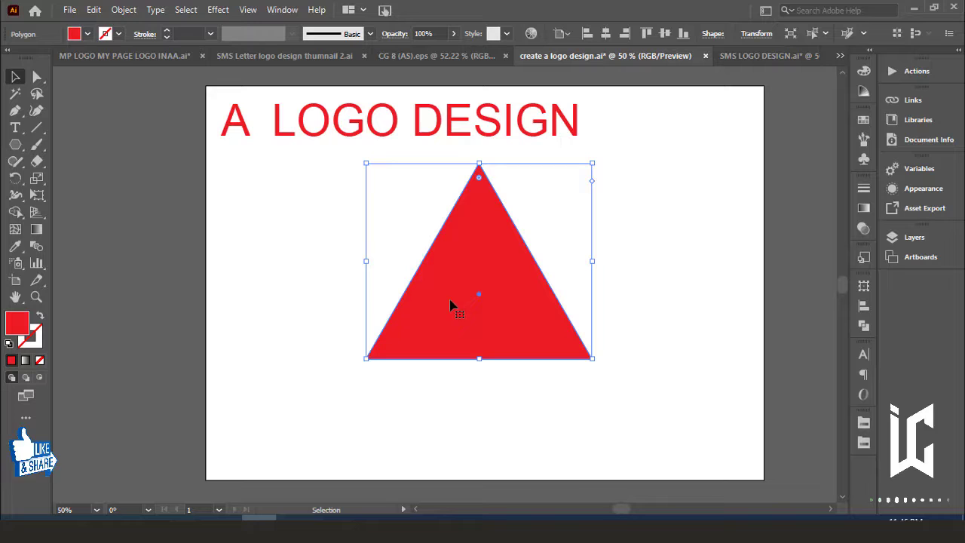
Remove the triangle's red fill, try 5 pt and 40 pt outline weights, and shift it right
left_click(87, 35)
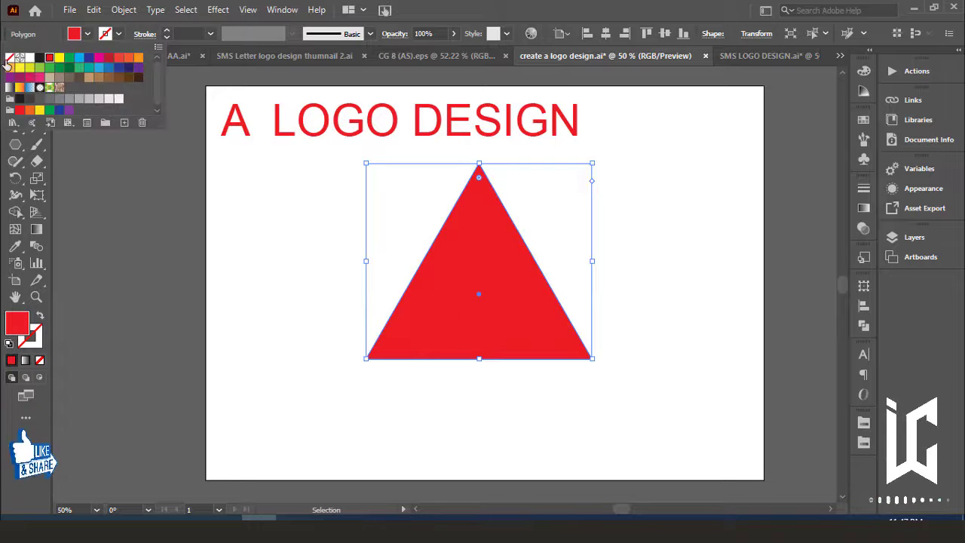
left_click(9, 58)
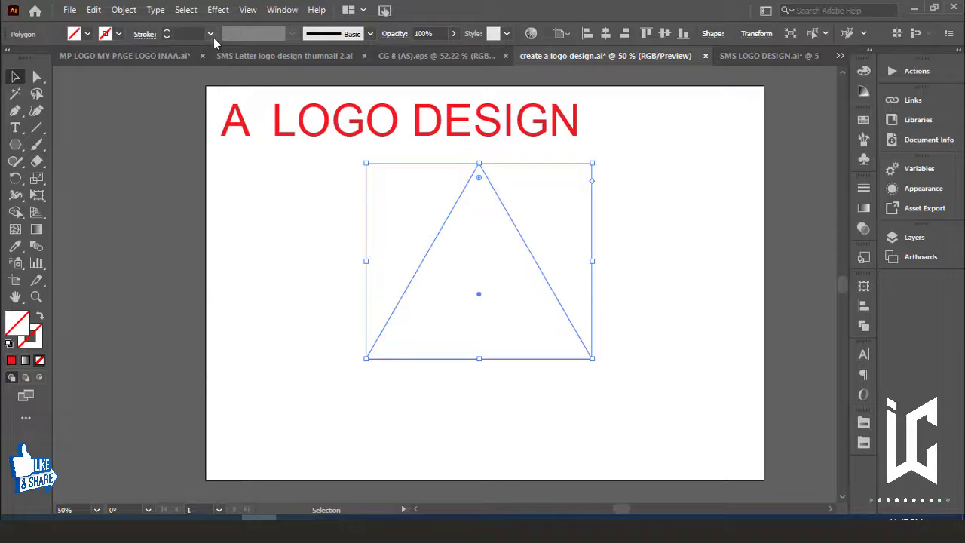
left_click(210, 34)
left_click(226, 159)
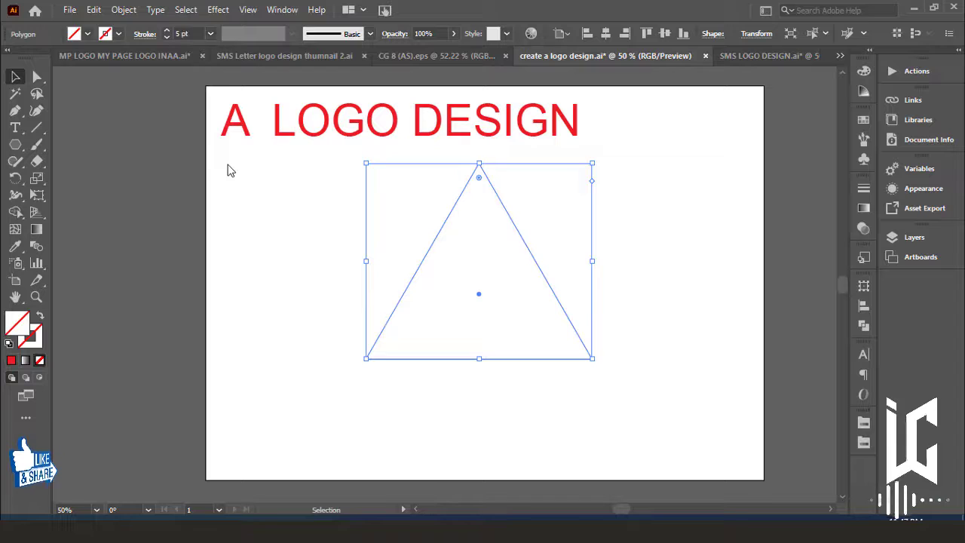
left_click(210, 34)
left_click(234, 326)
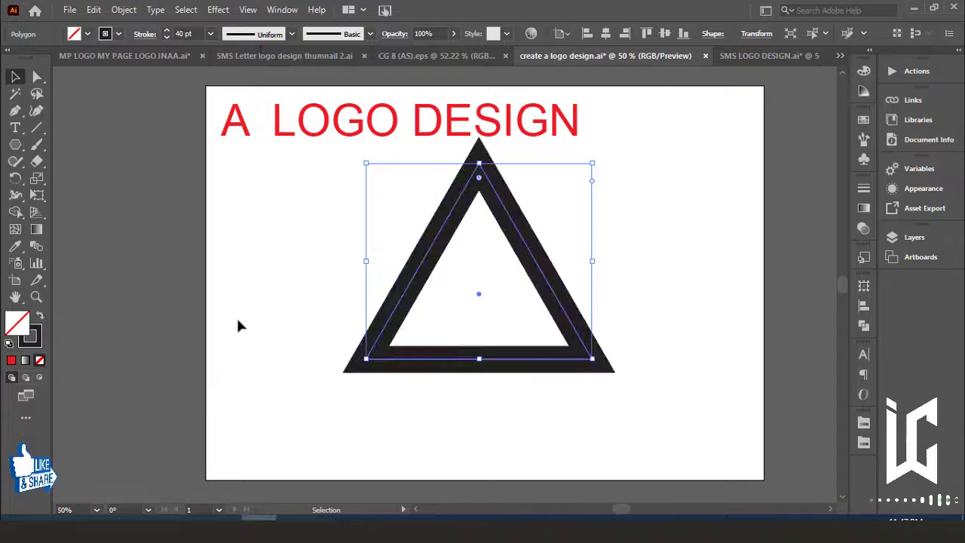
left_click(210, 34)
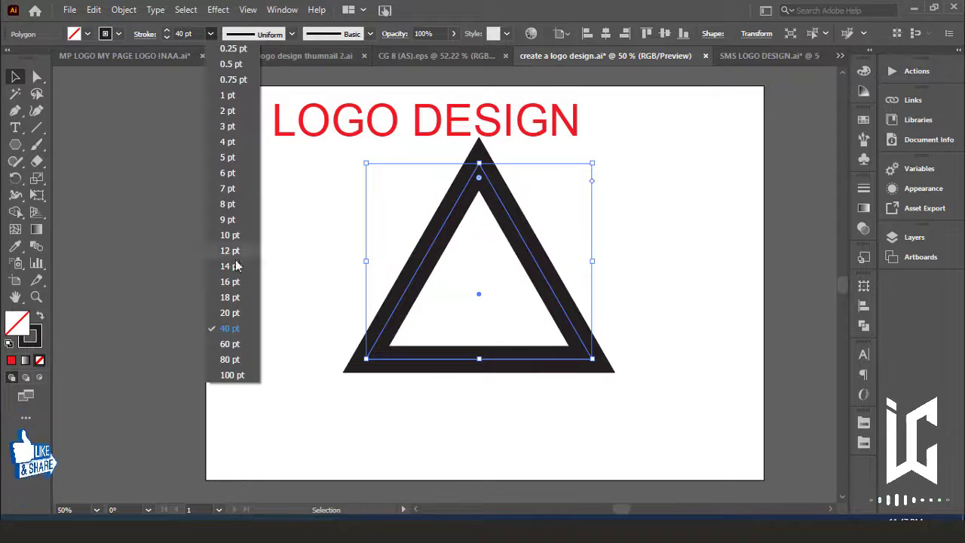
left_click(233, 313)
left_click(232, 320)
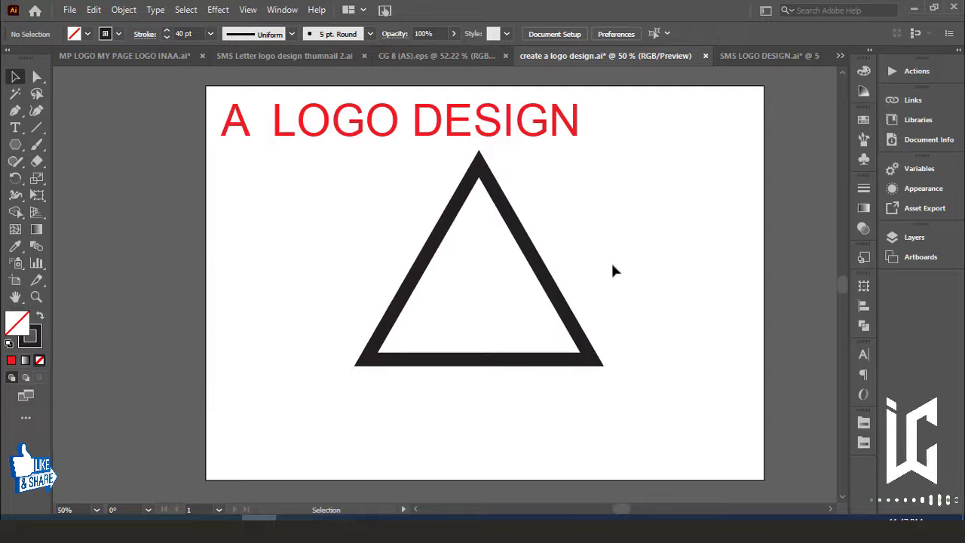
left_click_drag(565, 301, 584, 321)
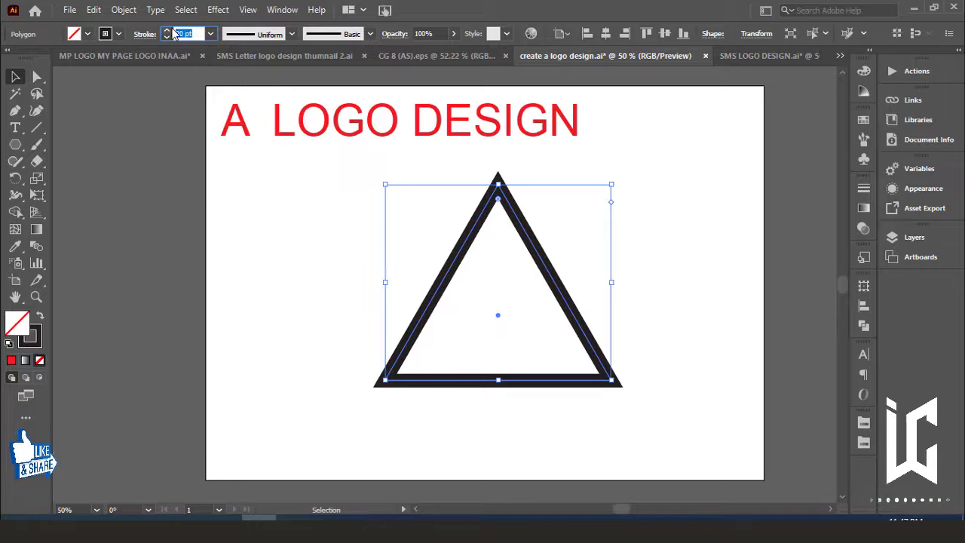
Set the triangle's outline weight to 30 pt
scroll(173, 34, "up", 3)
scroll(173, 34, "up", 3)
scroll(174, 34, "up", 3)
scroll(173, 34, "up", 2)
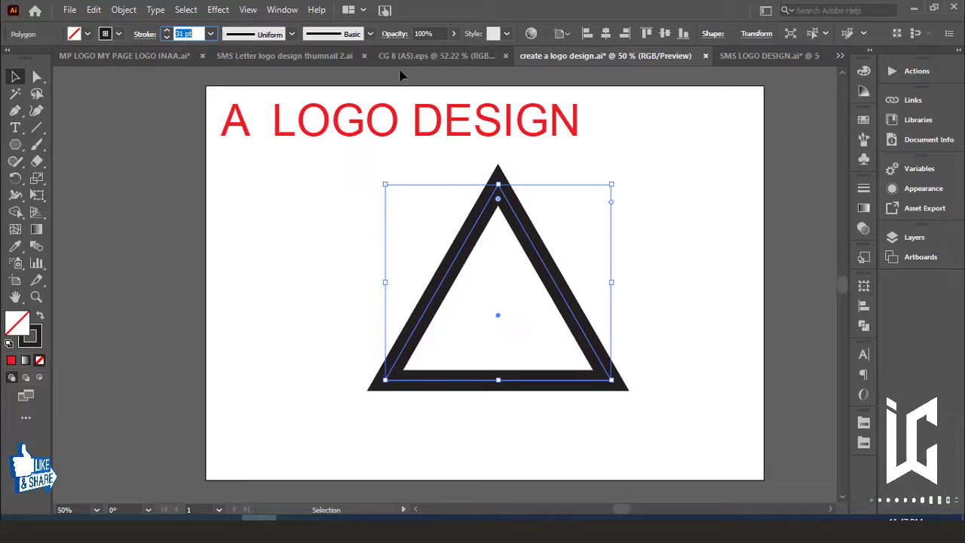
key("Down")
key("Return")
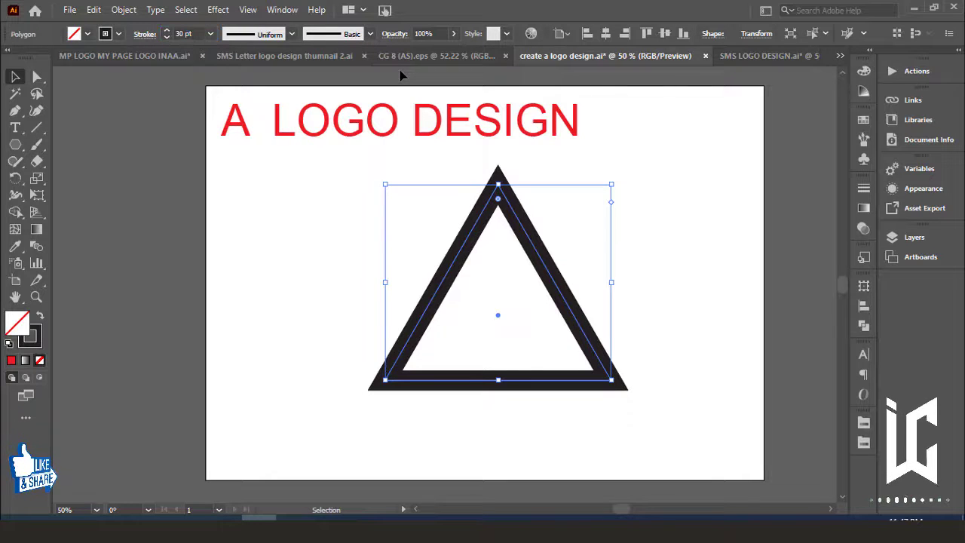
Expand the triangle's fill and stroke into a solid shape with Object > Expand
left_click(381, 215)
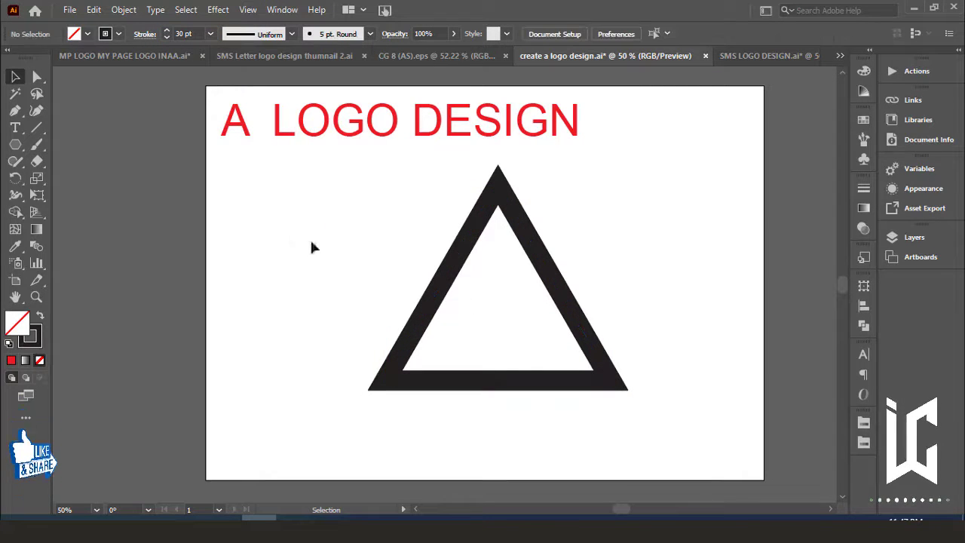
left_click(567, 304)
left_click(124, 11)
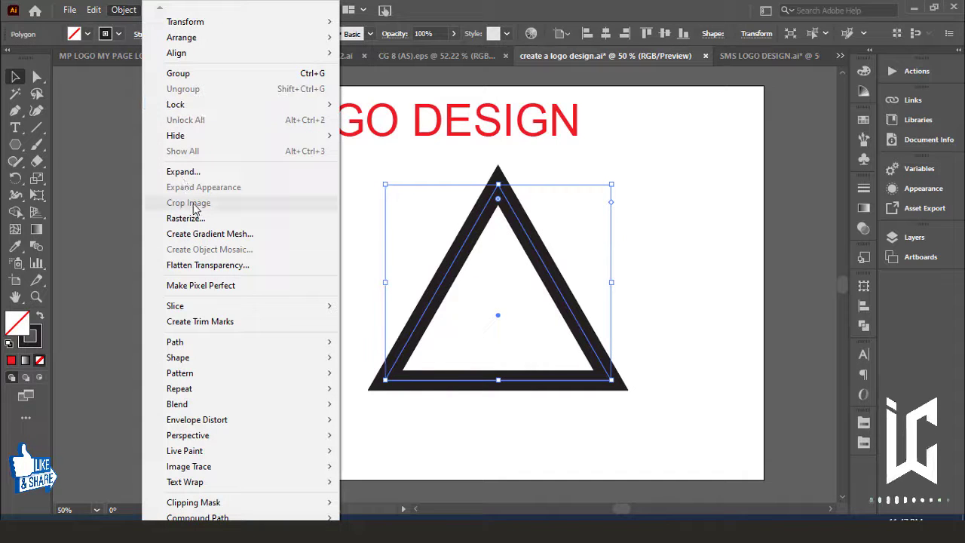
left_click(181, 172)
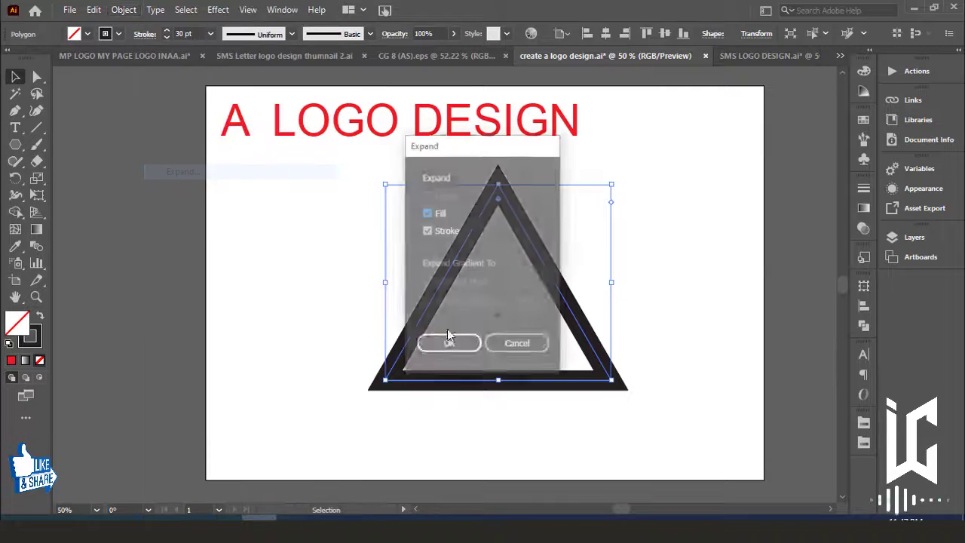
left_click(438, 345)
left_click(317, 269)
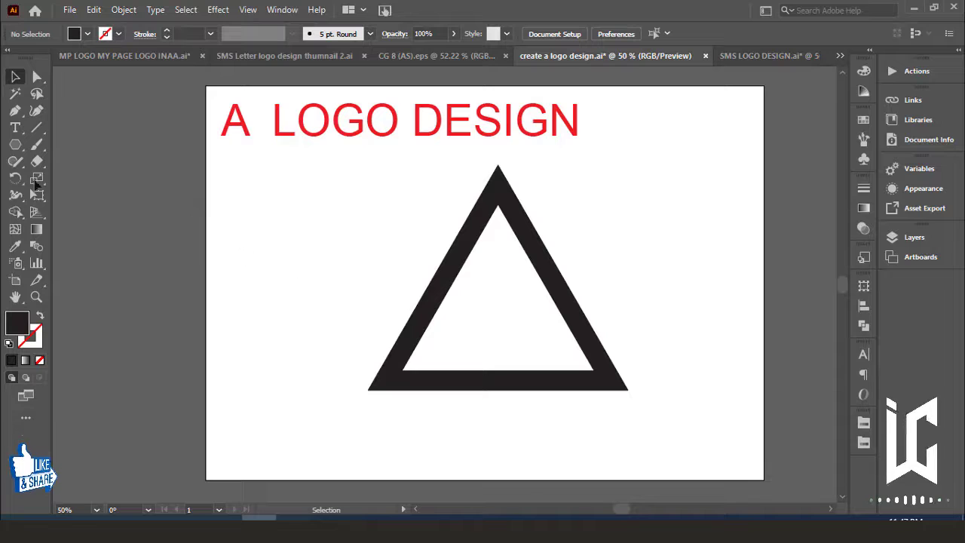
Draw a circle left of the triangle and remove its black fill
left_click_drag(13, 150, 76, 178)
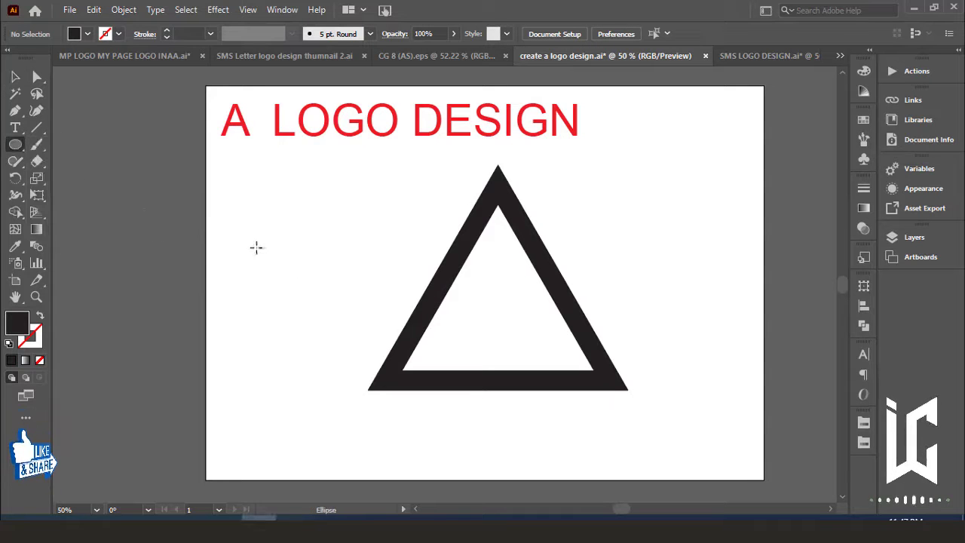
left_click_drag(291, 251, 393, 352)
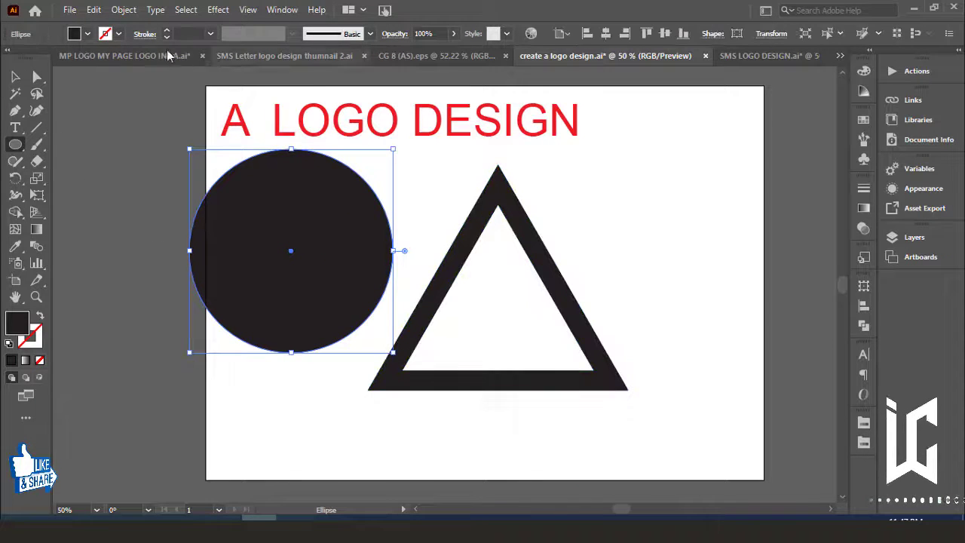
left_click(83, 36)
left_click(10, 58)
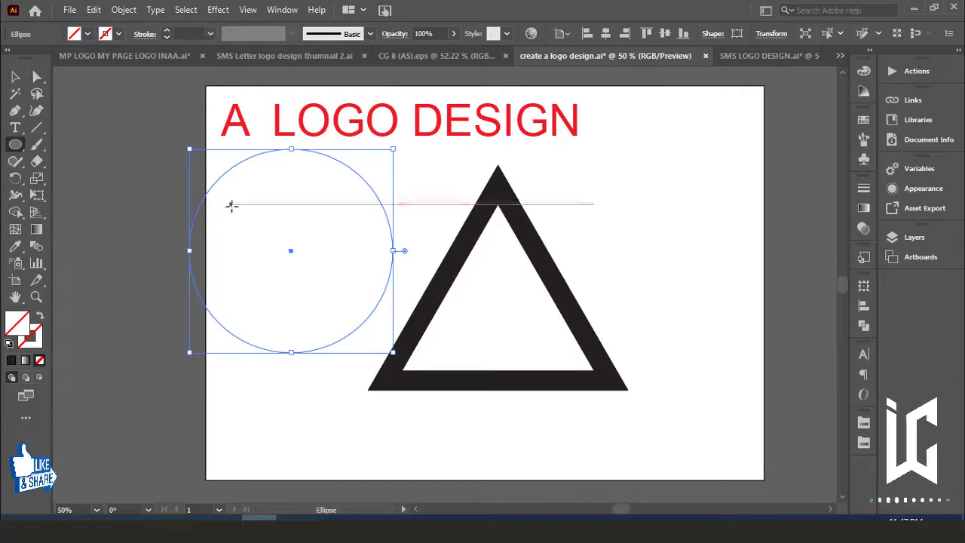
Set the circle's outline weight to 20 pt, then raise it to 30 pt
left_click(210, 33)
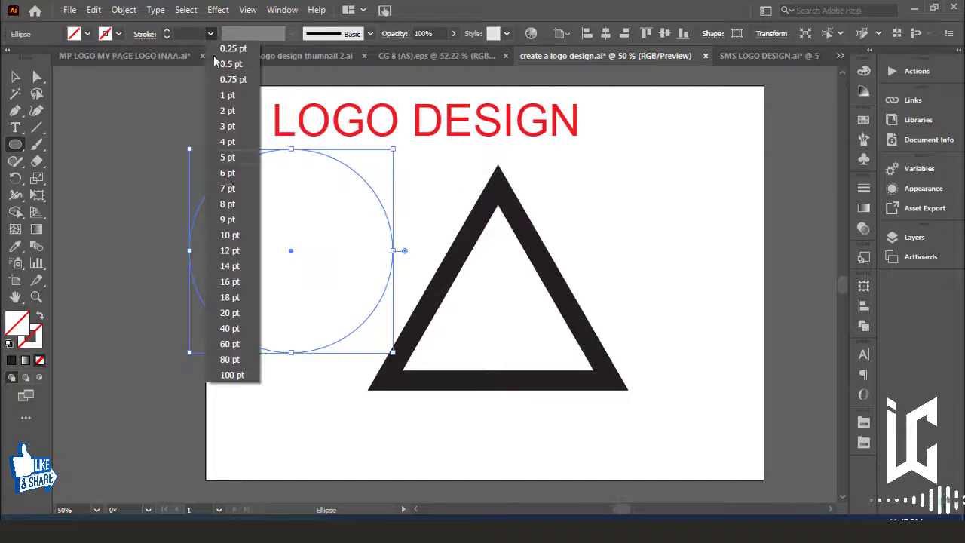
left_click(230, 312)
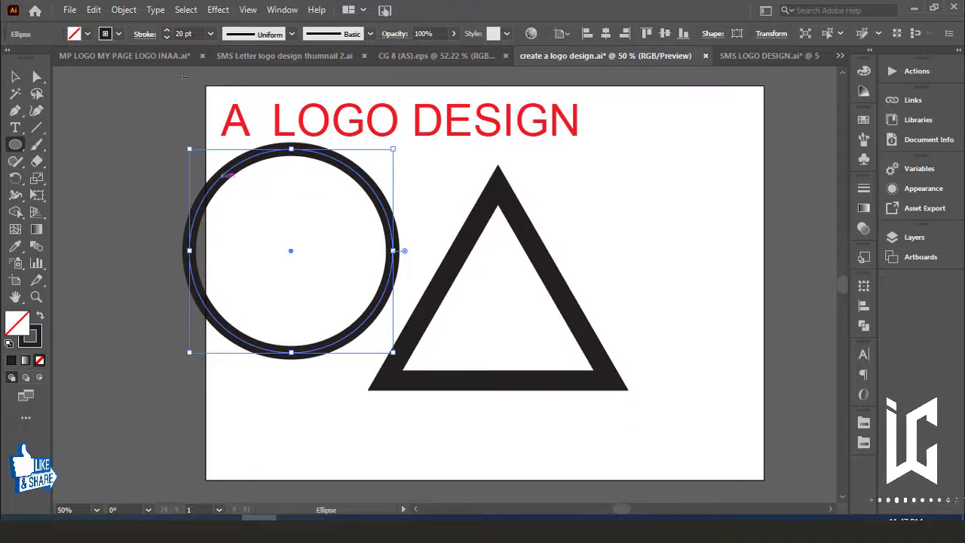
left_click(166, 34)
key("Up")
key("Up")
key("Up")
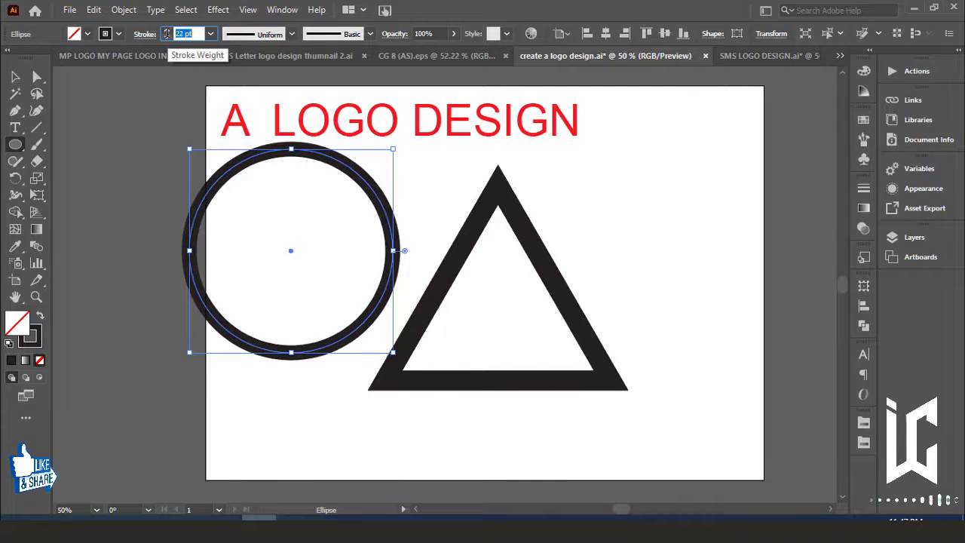
key("Up")
key("Up")
key("Up")
key("Up")
key("Up")
key("Up")
key("Up")
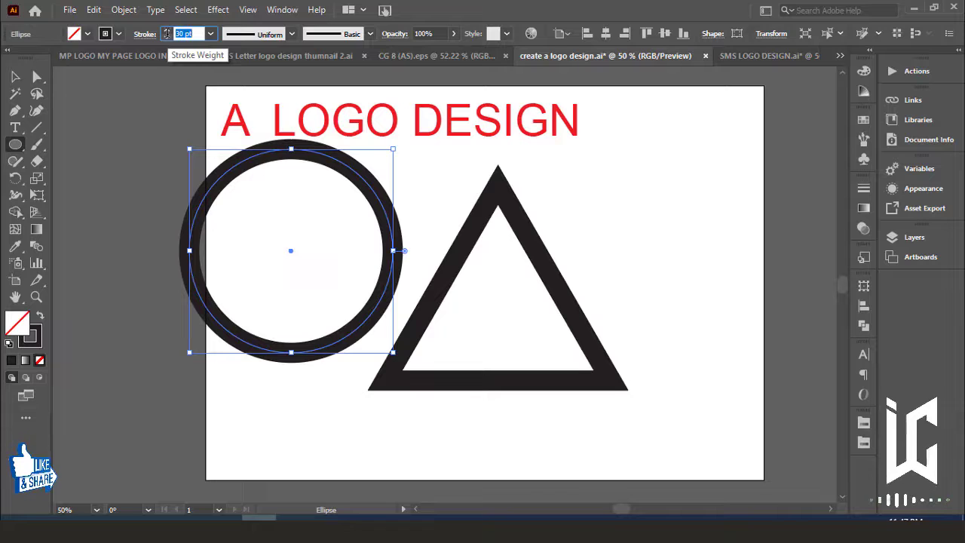
Expand the circle's outline into a solid ring with Object > Expand
left_click(15, 76)
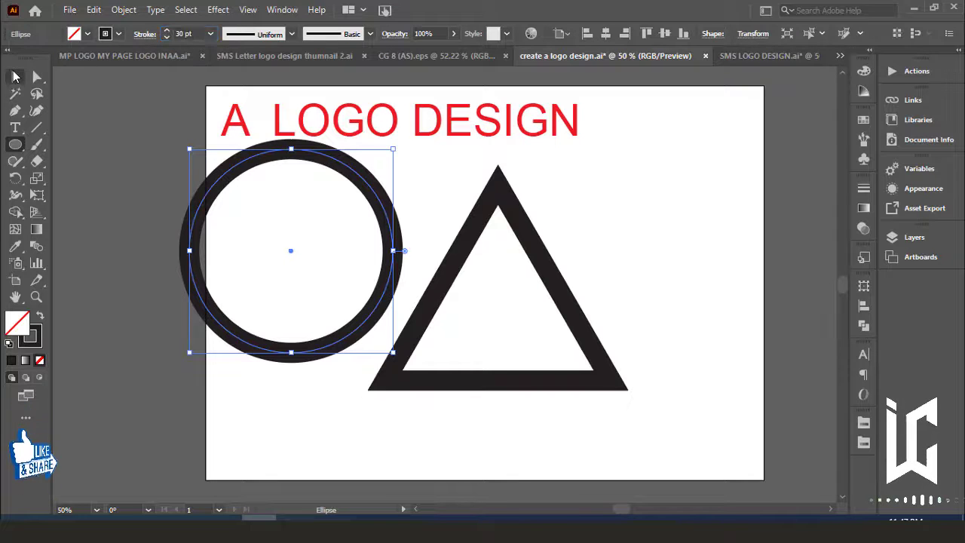
left_click(124, 9)
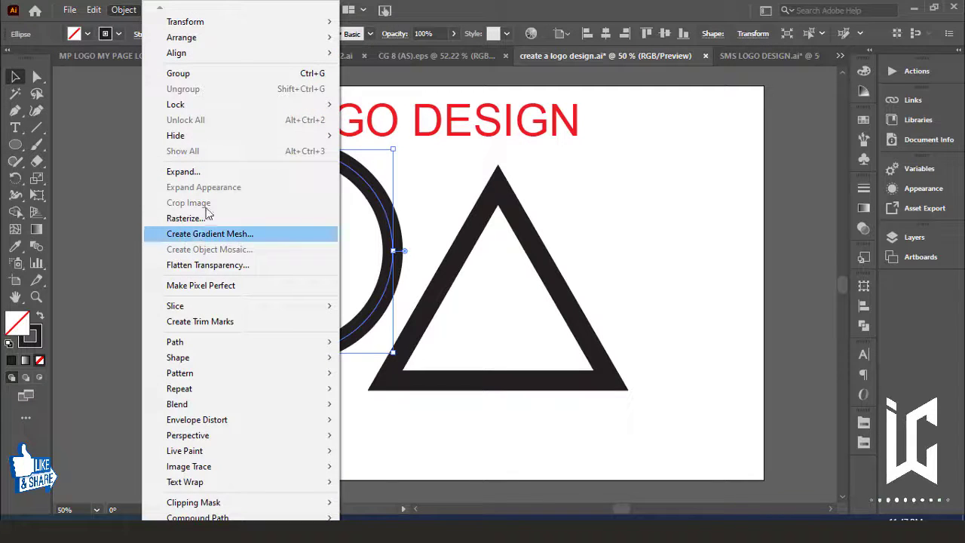
left_click(183, 171)
left_click(446, 344)
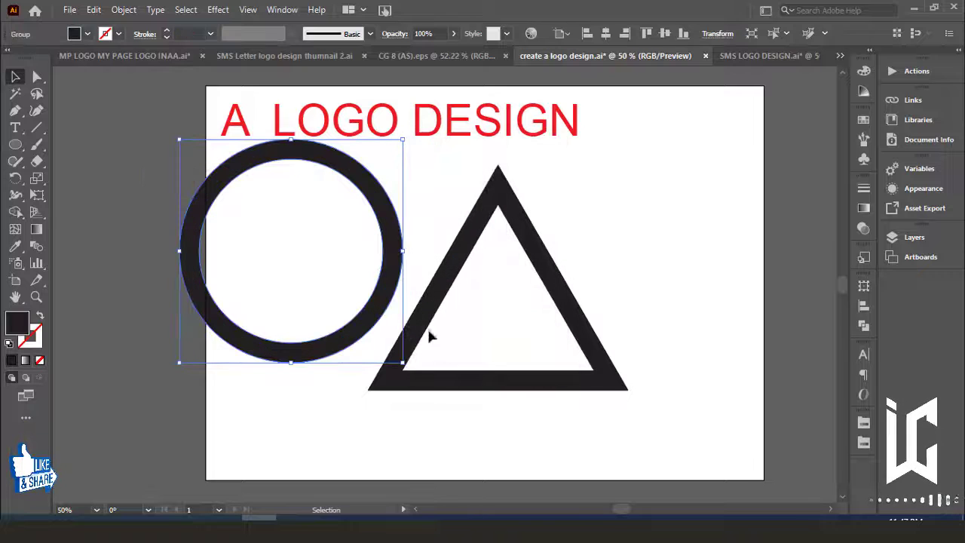
Nudge the triangle up and move the ring down across its crossbar
left_click(528, 236)
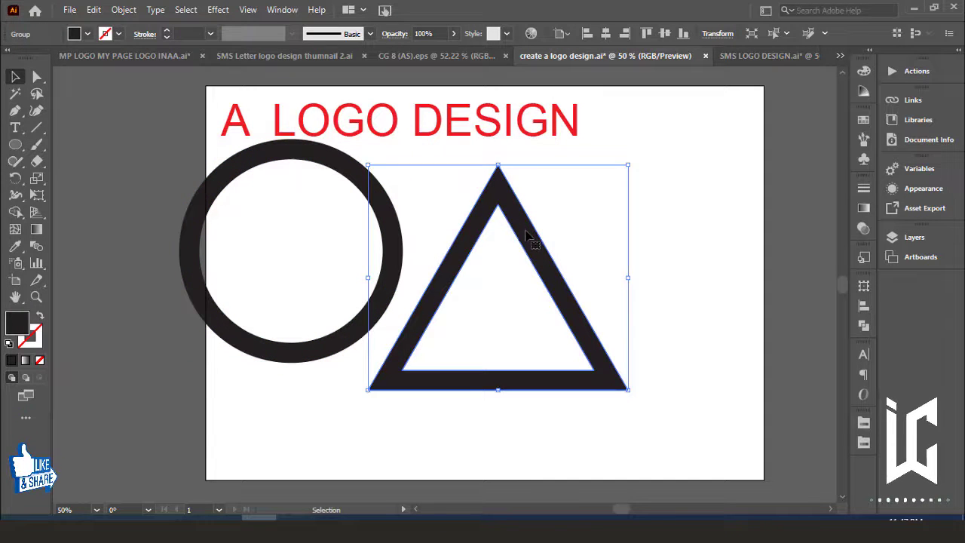
left_click_drag(533, 237, 543, 232)
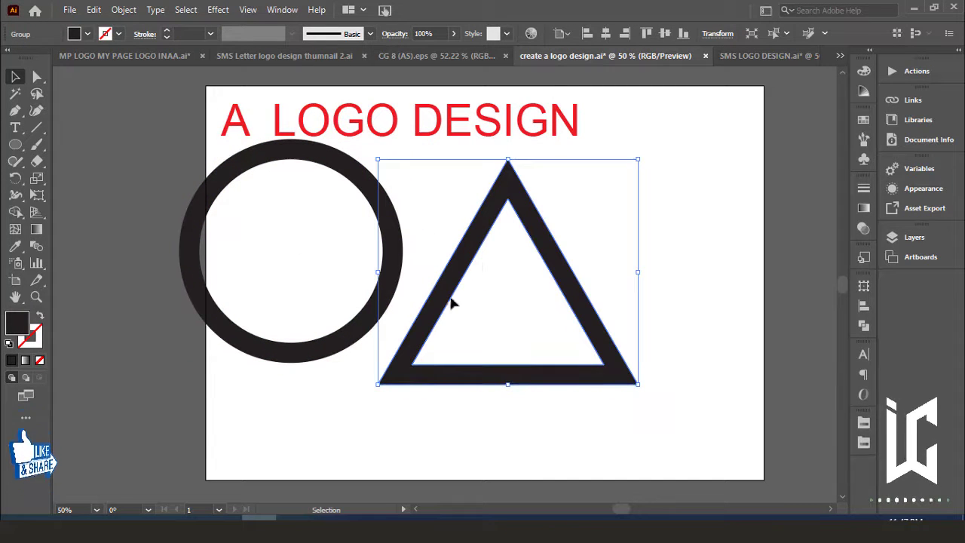
left_click_drag(391, 233, 608, 400)
scroll(701, 346, "down", 1)
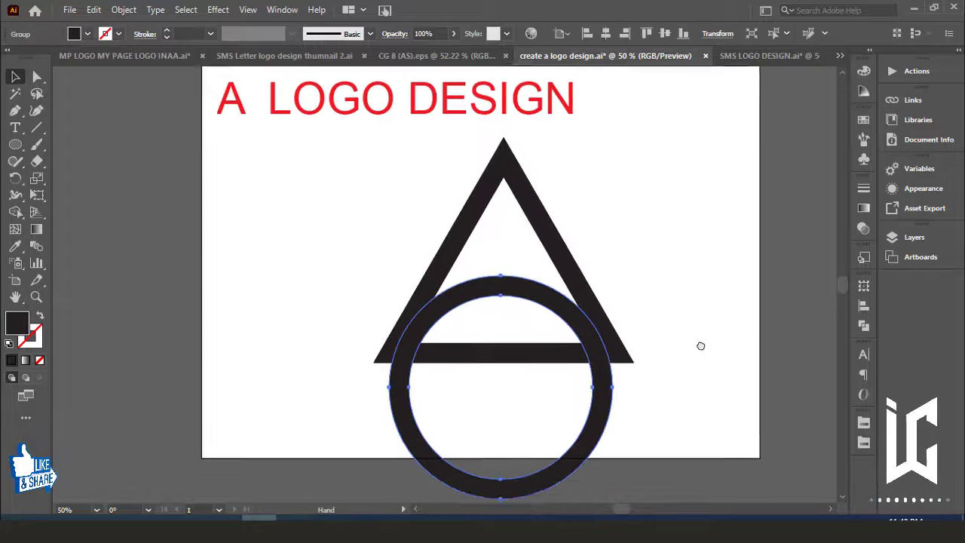
scroll(700, 344, "down", 1)
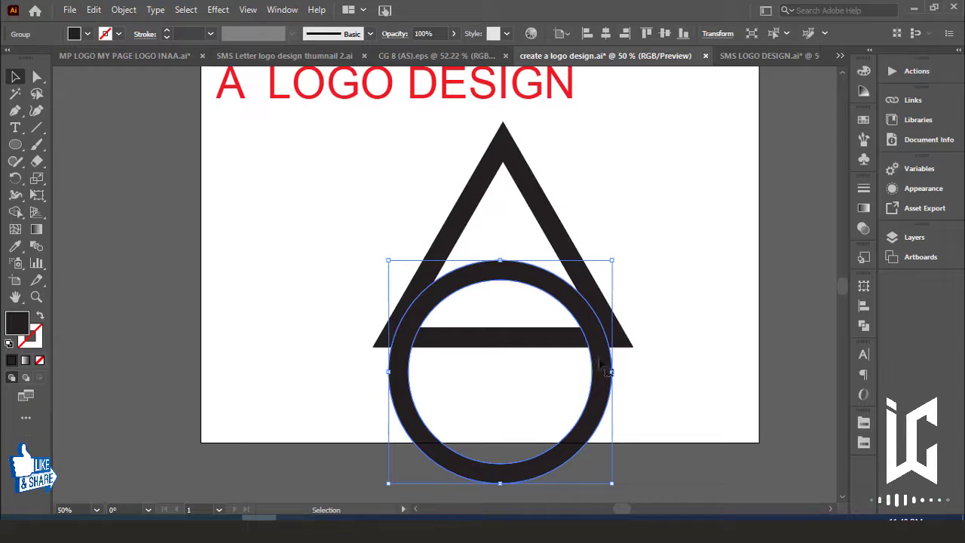
left_click(683, 295)
Zoom in and enlarge the ring slightly around its centre
key("ctrl+plus")
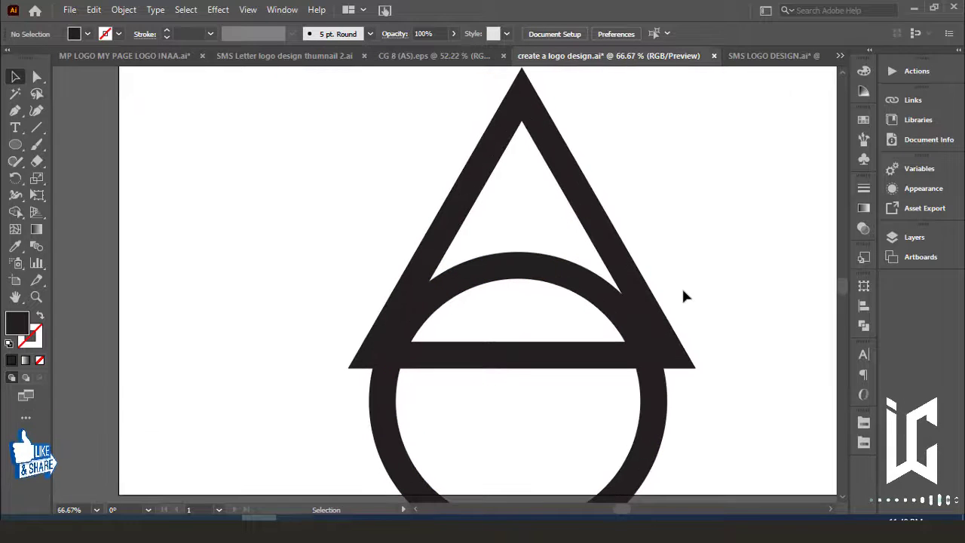
left_click(520, 276)
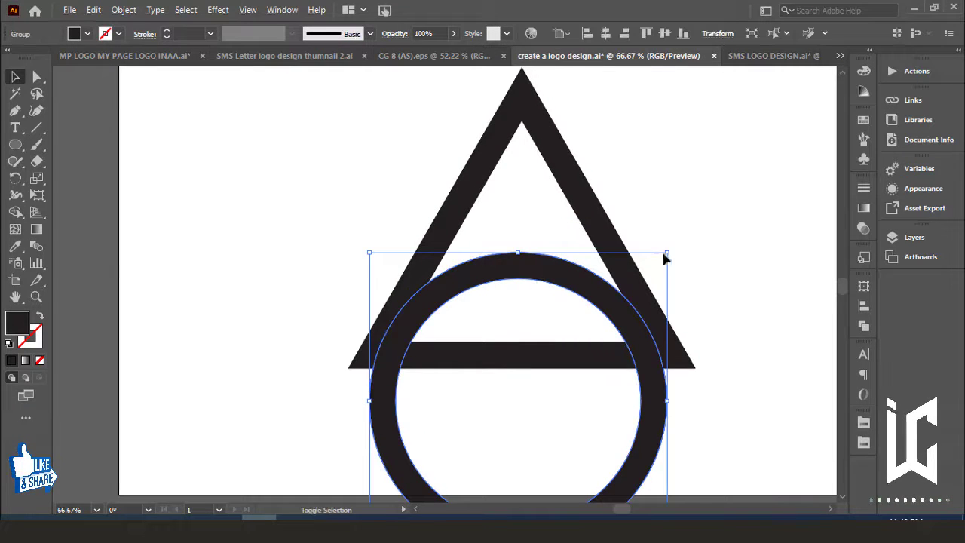
left_click_drag(670, 246, 687, 228)
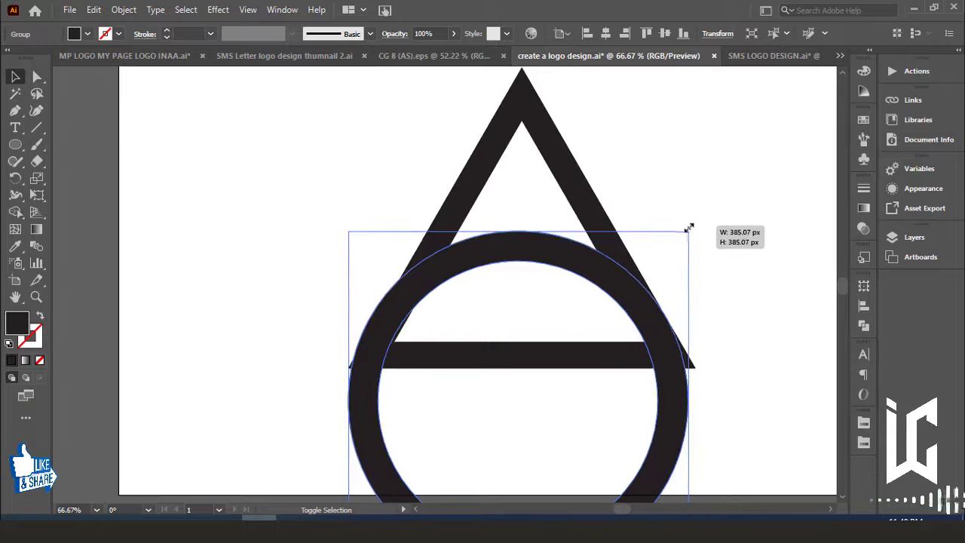
left_click_drag(687, 228, 687, 224)
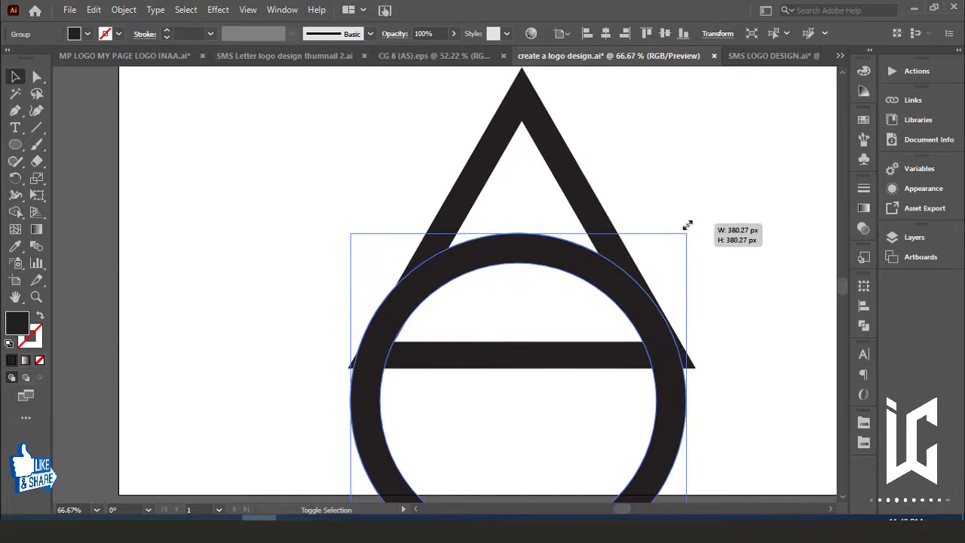
left_click(700, 251)
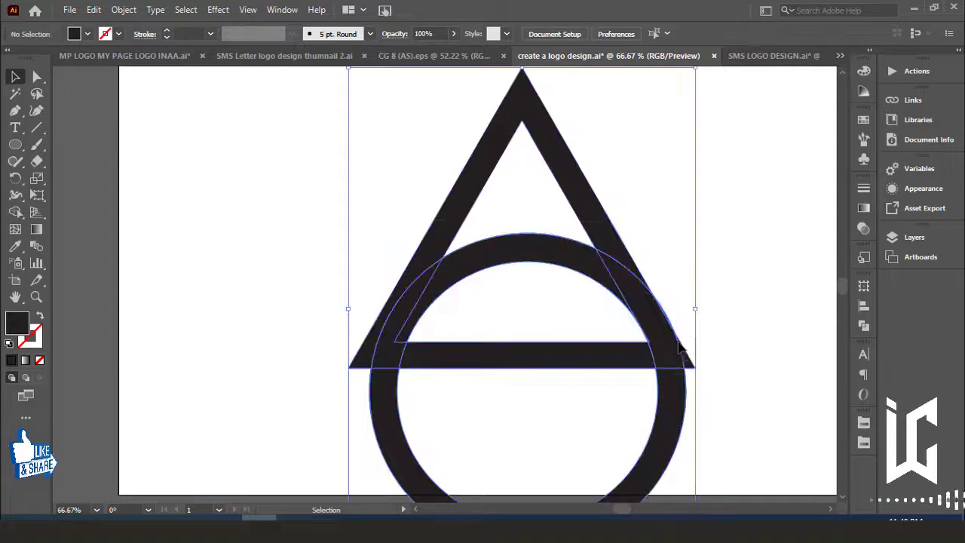
Colour the ring red and centre it horizontally with the triangle
key("ctrl+a")
left_click(357, 243)
left_click(393, 452)
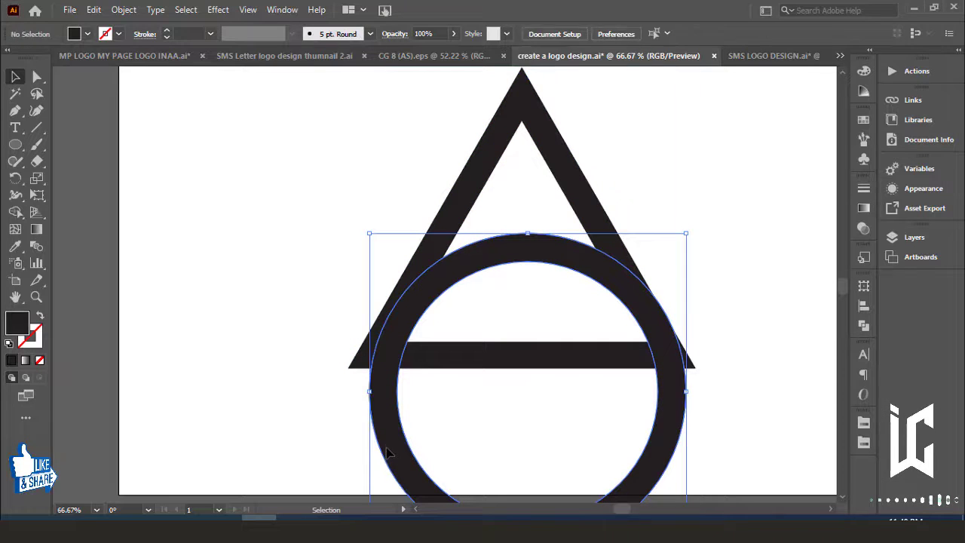
left_click(119, 34)
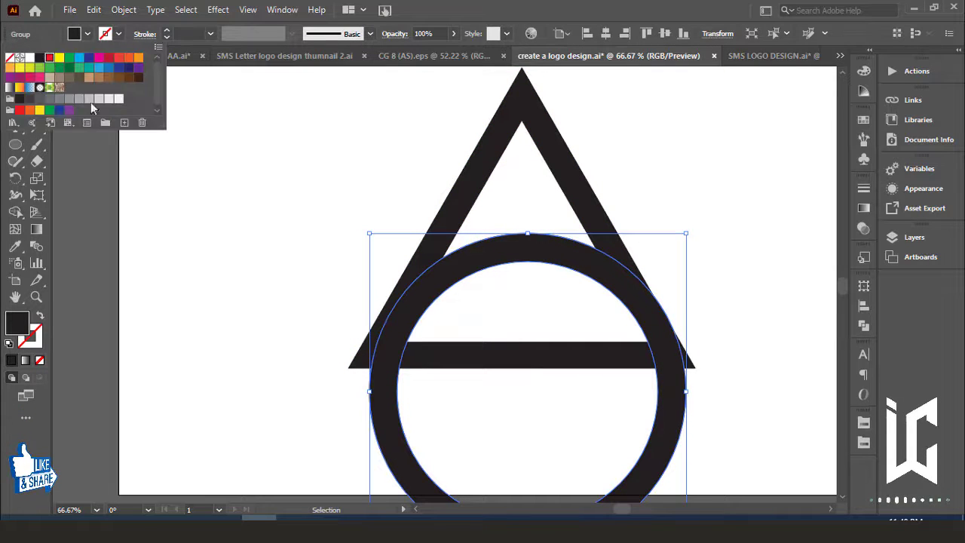
left_click(20, 109)
left_click_drag(248, 237, 715, 369)
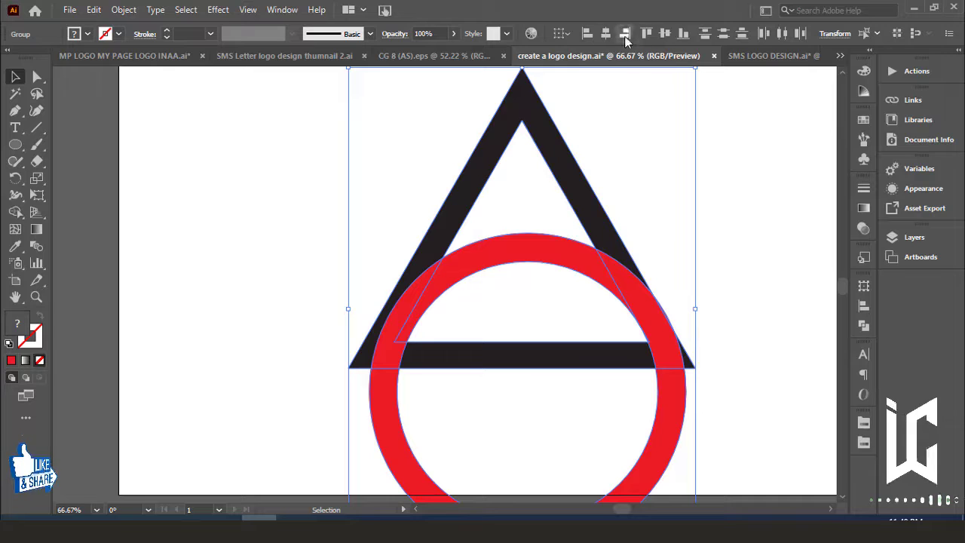
left_click(605, 33)
left_click(768, 317)
Enlarge the red ring to about 480 px wide, deleting a stray copy and lowering it
left_click(659, 398)
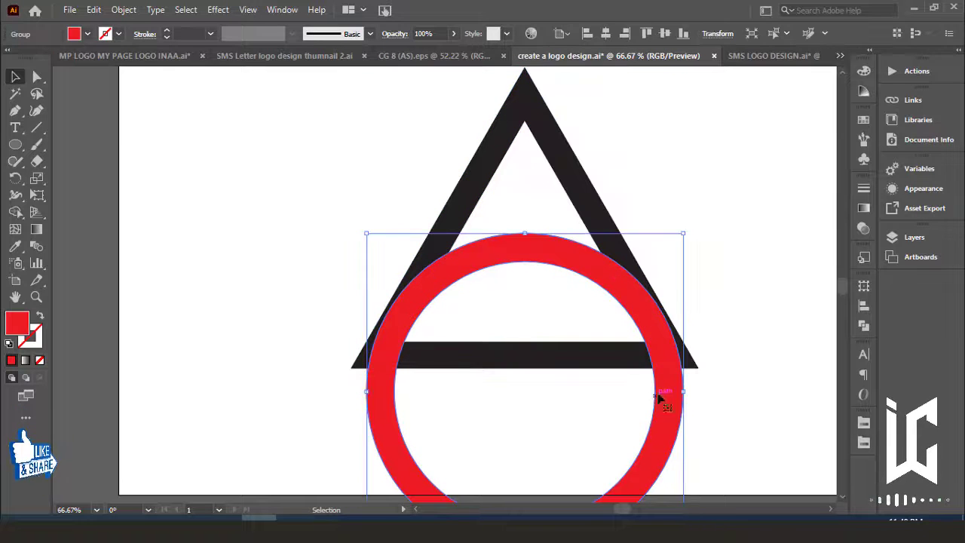
left_click_drag(683, 236, 689, 224)
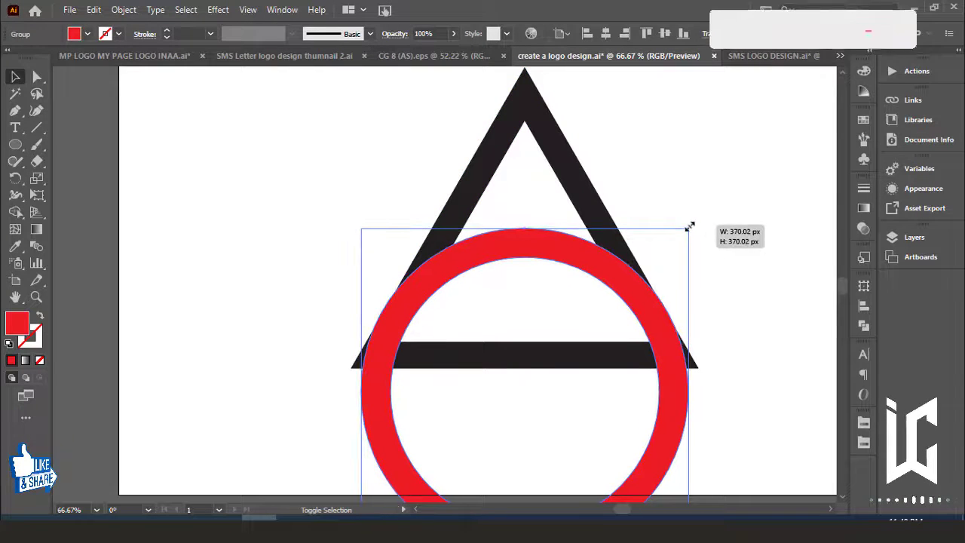
mouse_move(722, 370)
left_mouse_down()
mouse_move(694, 270)
mouse_move(668, 353)
left_mouse_up()
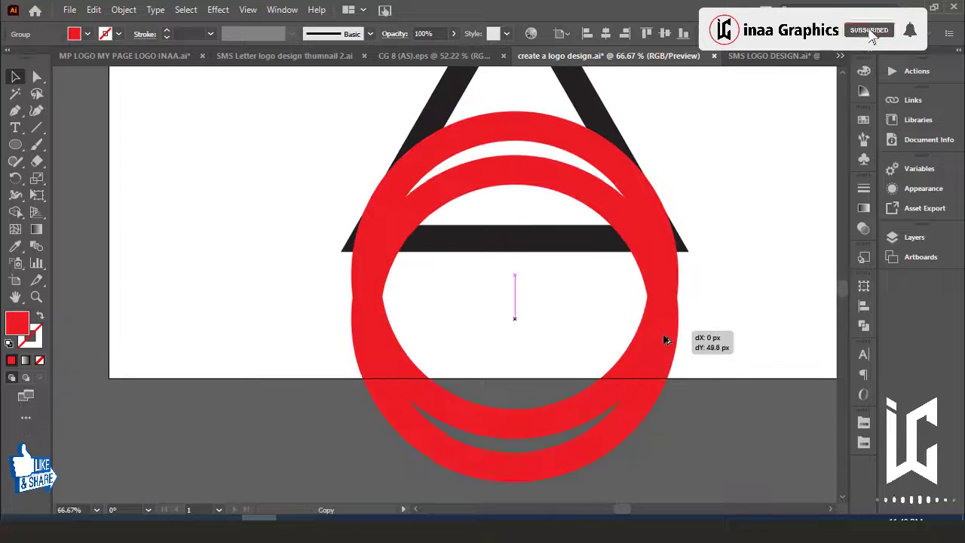
left_click(671, 255)
key("Delete")
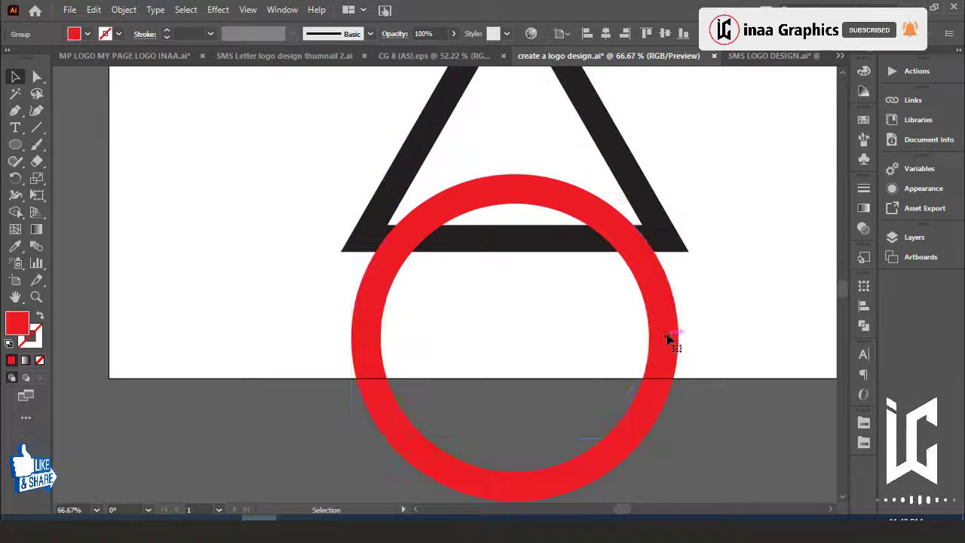
left_click(659, 317)
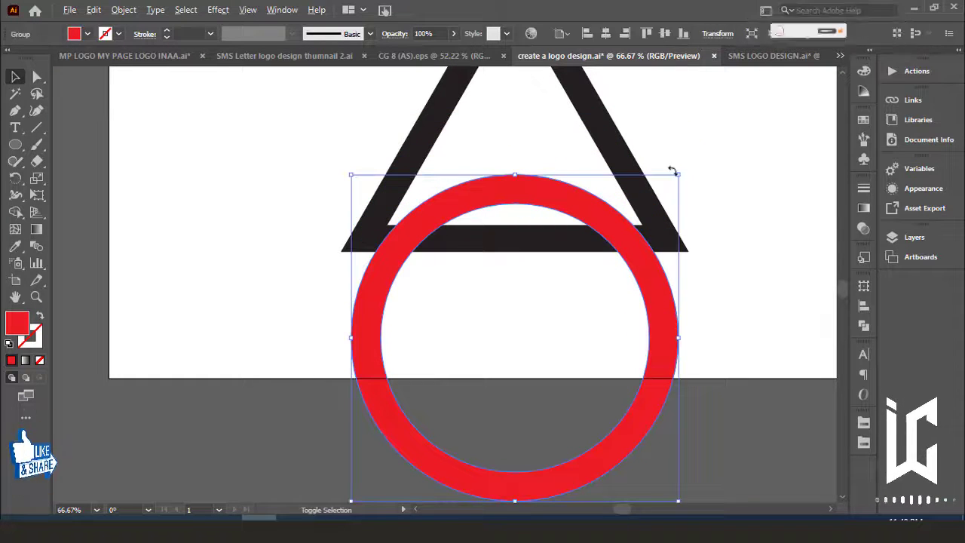
left_click_drag(679, 172, 701, 138)
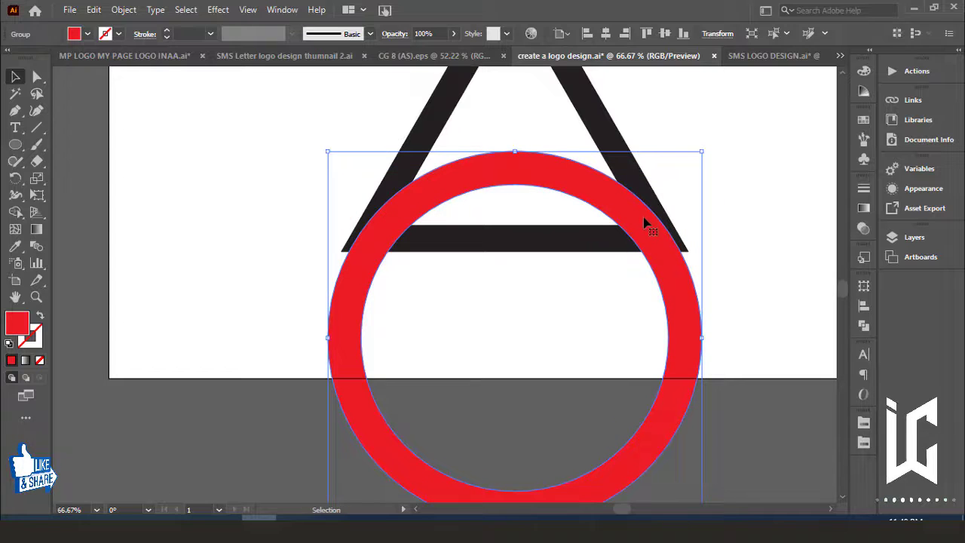
left_click_drag(642, 235, 643, 267)
left_click_drag(706, 183, 729, 157)
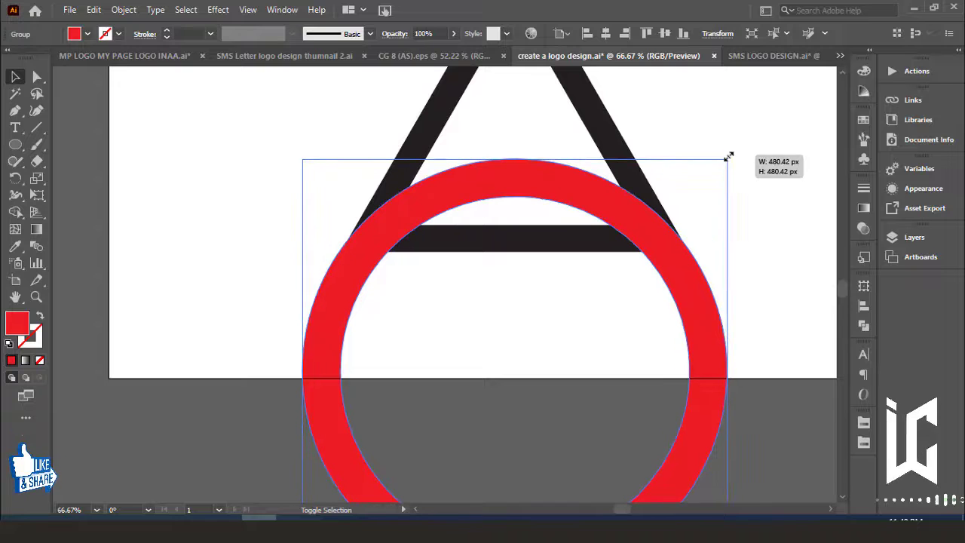
left_click(752, 242)
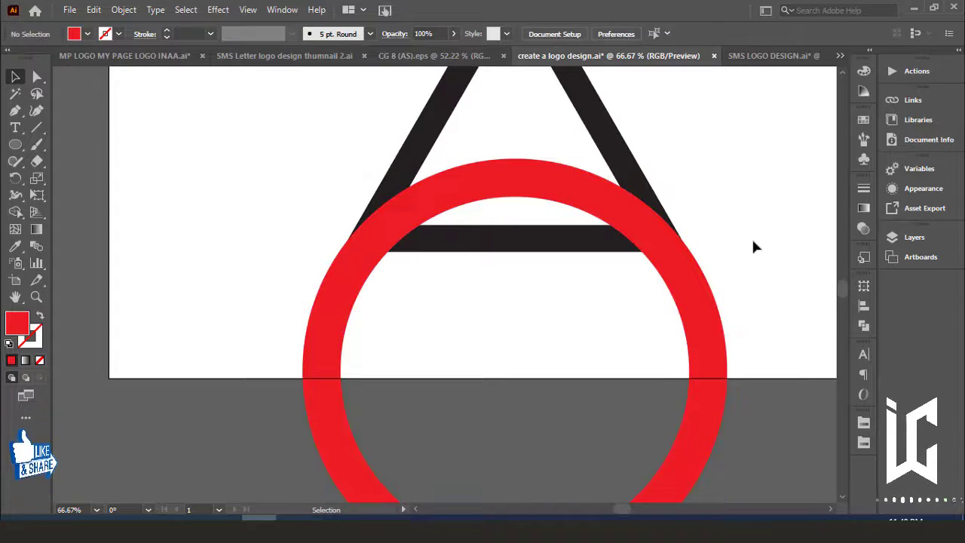
left_click_drag(668, 253, 666, 255)
Align the triangle and ring to the horizontal centre, then pan to the apex
left_click_drag(747, 220, 582, 185)
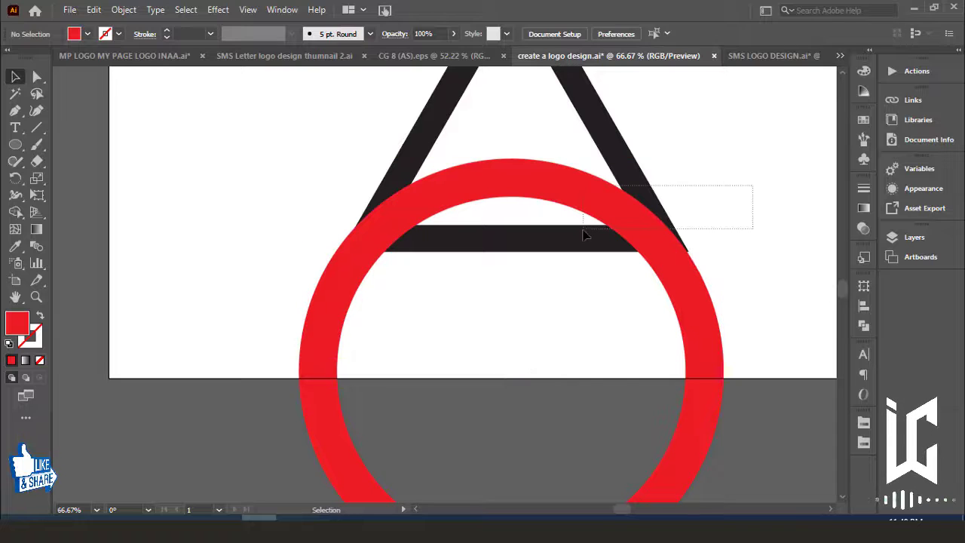
left_click(607, 35)
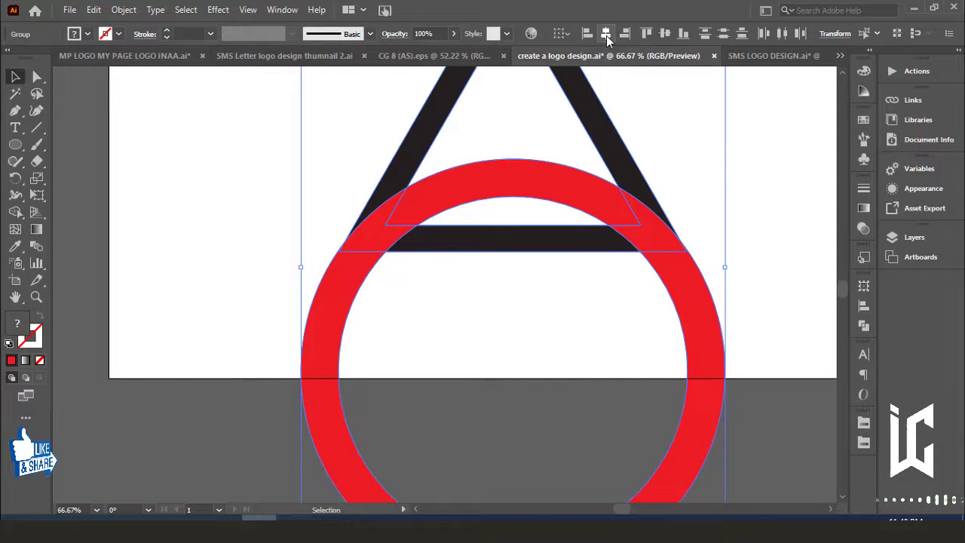
left_click(755, 230)
left_click_drag(754, 223, 749, 344)
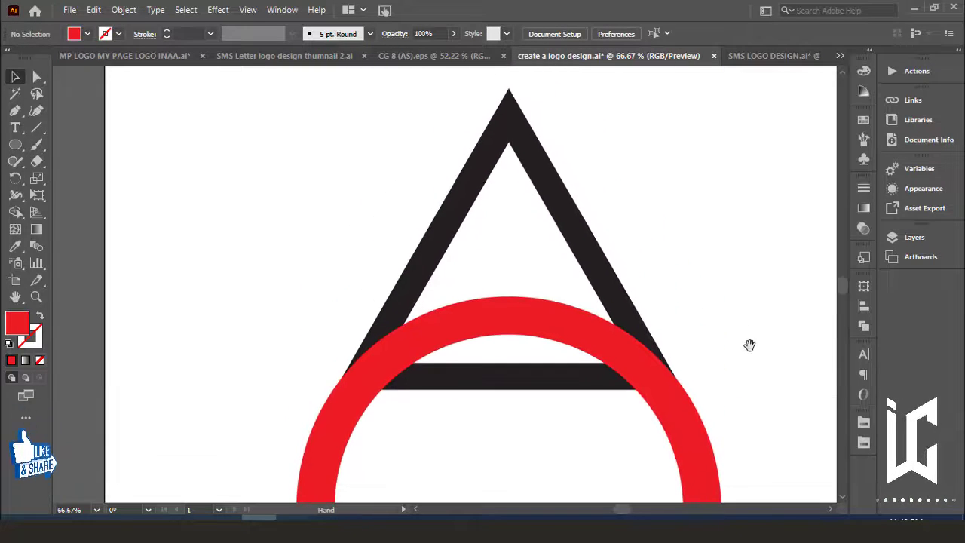
mouse_move(745, 308)
left_mouse_down()
mouse_move(723, 345)
mouse_move(717, 222)
mouse_move(721, 262)
left_mouse_up()
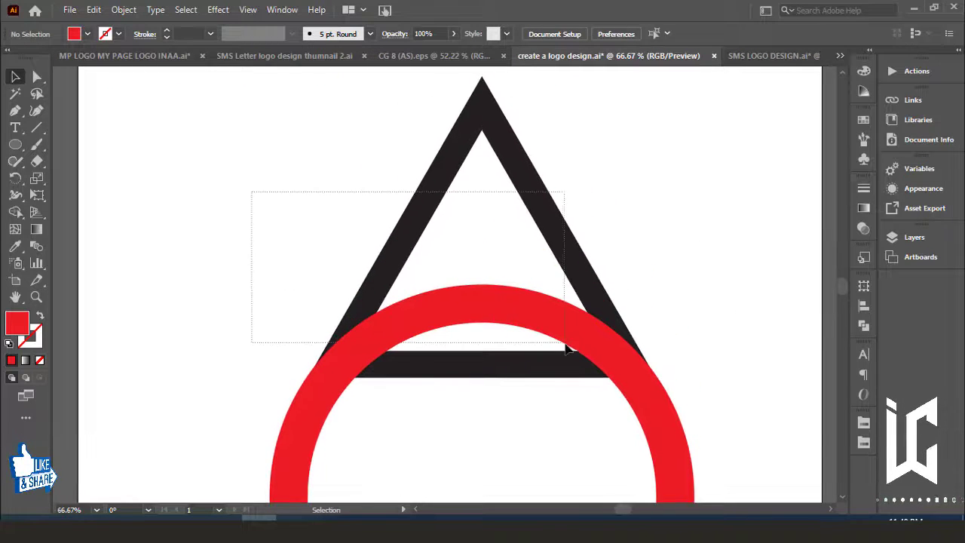
Reselect the red ring group in view for path commands
left_click_drag(567, 347, 569, 348)
left_click(739, 291)
left_click_drag(669, 411, 677, 348)
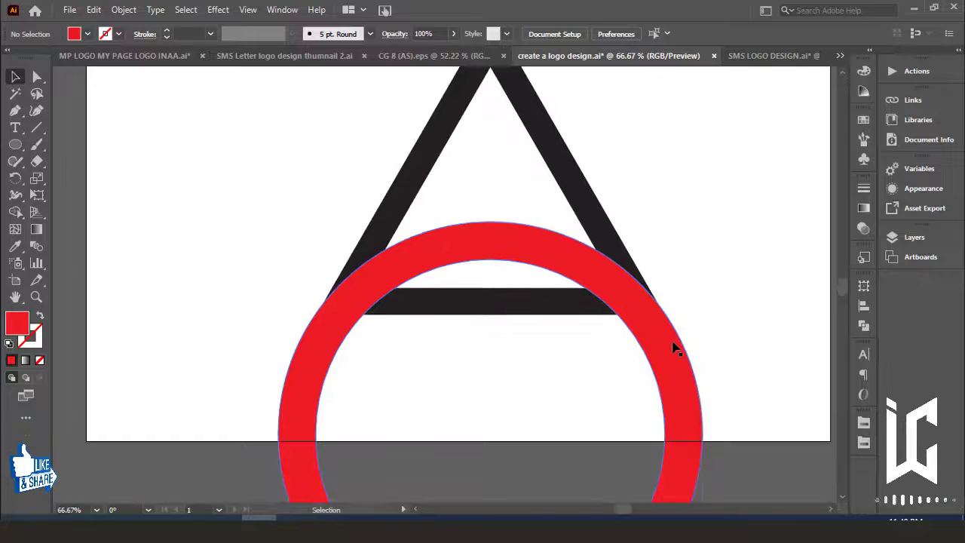
left_click(675, 348)
left_click(123, 9)
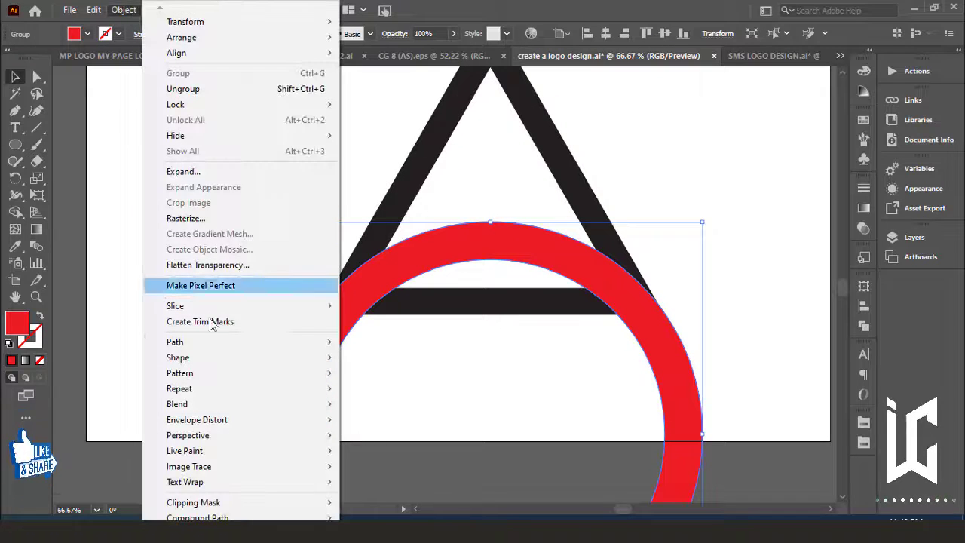
mouse_move(175, 341)
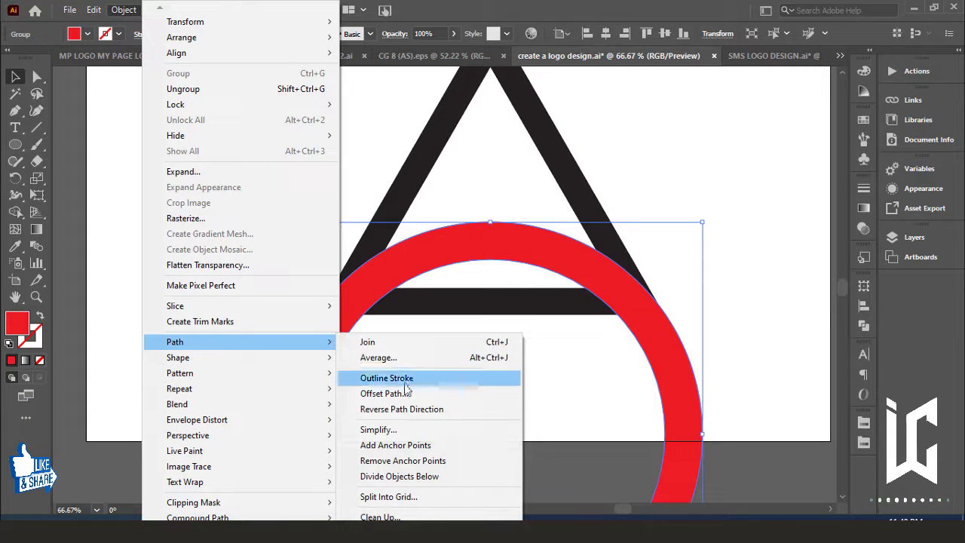
Apply an outward Offset Path of 13 px to the red ring
left_click(393, 393)
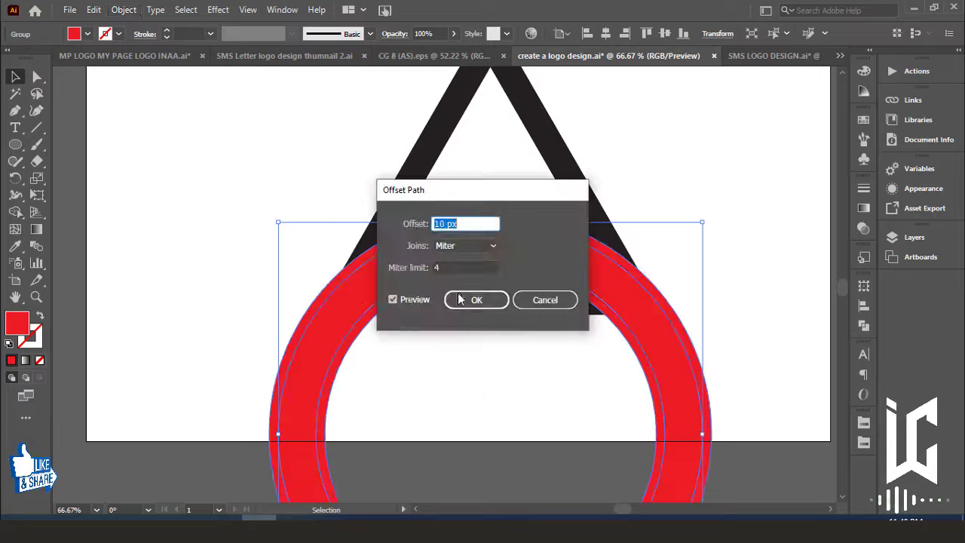
left_click_drag(472, 193, 267, 173)
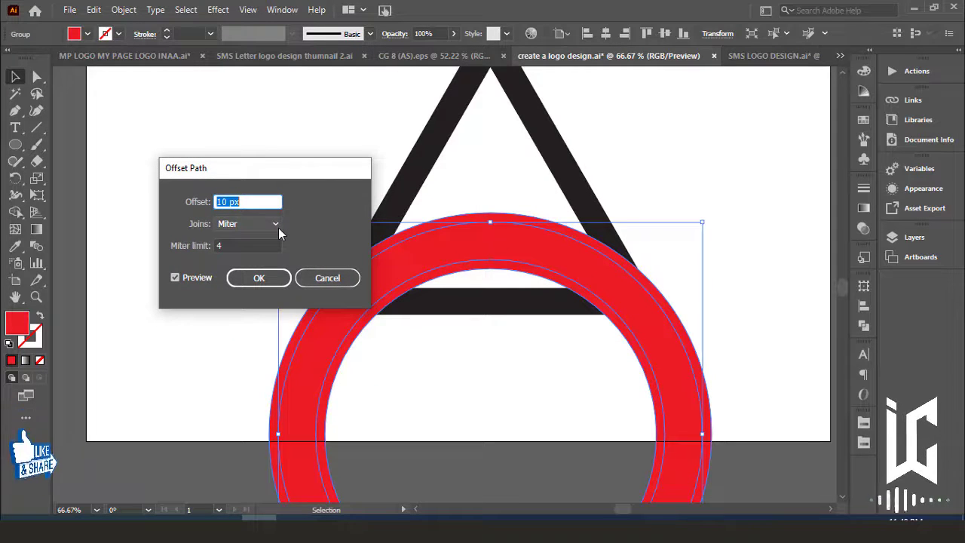
key("Up")
key("Up")
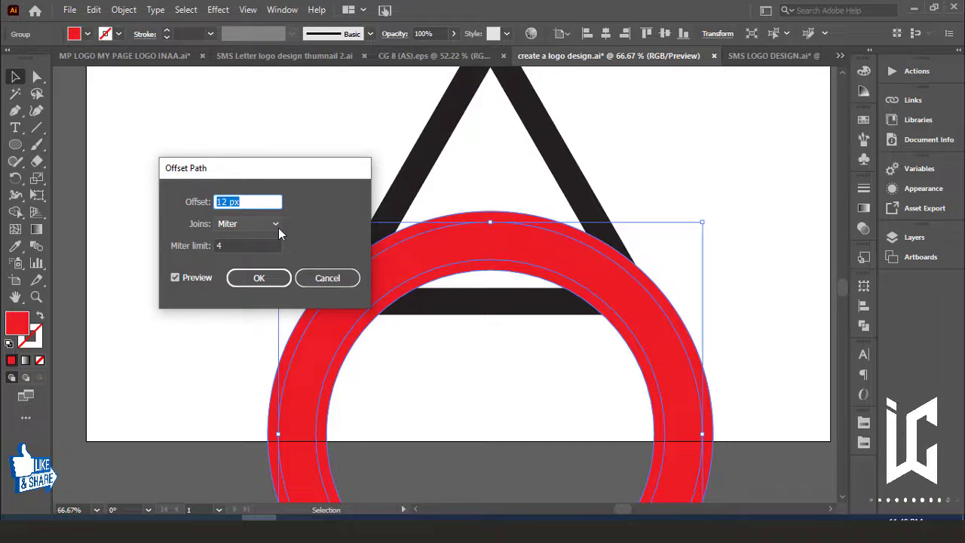
key("Up")
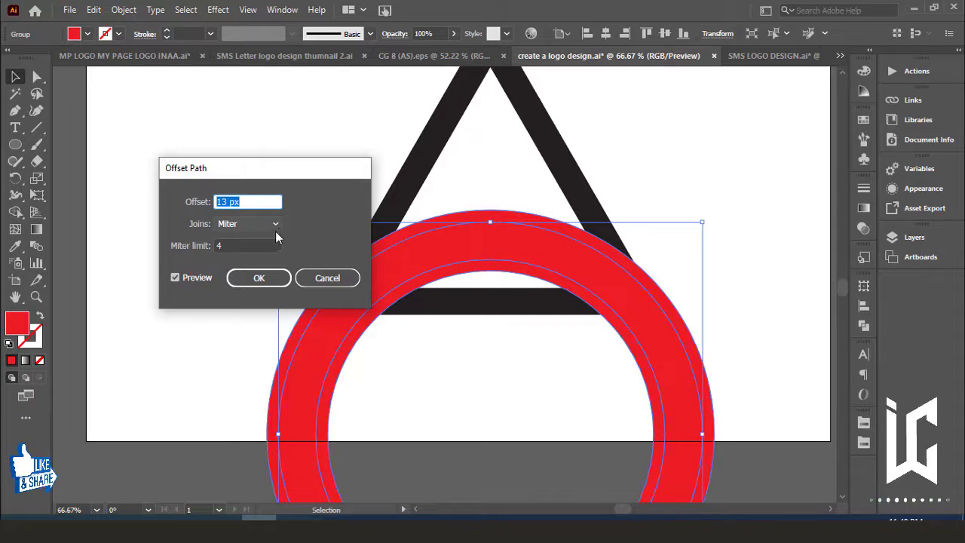
left_click(260, 277)
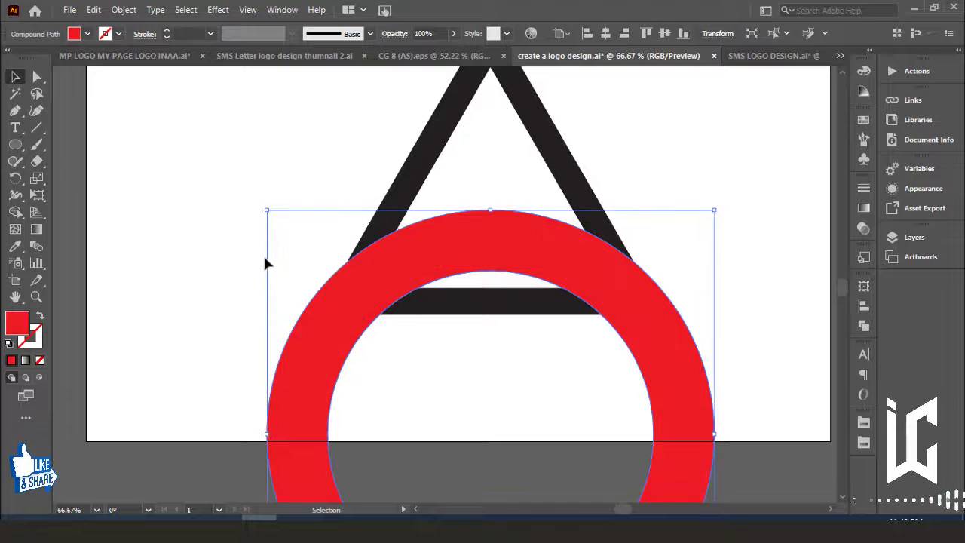
Select the A and ring, then use Shape Builder to delete the circle interior and lower ring
left_click(264, 263)
left_click_drag(187, 209, 669, 354)
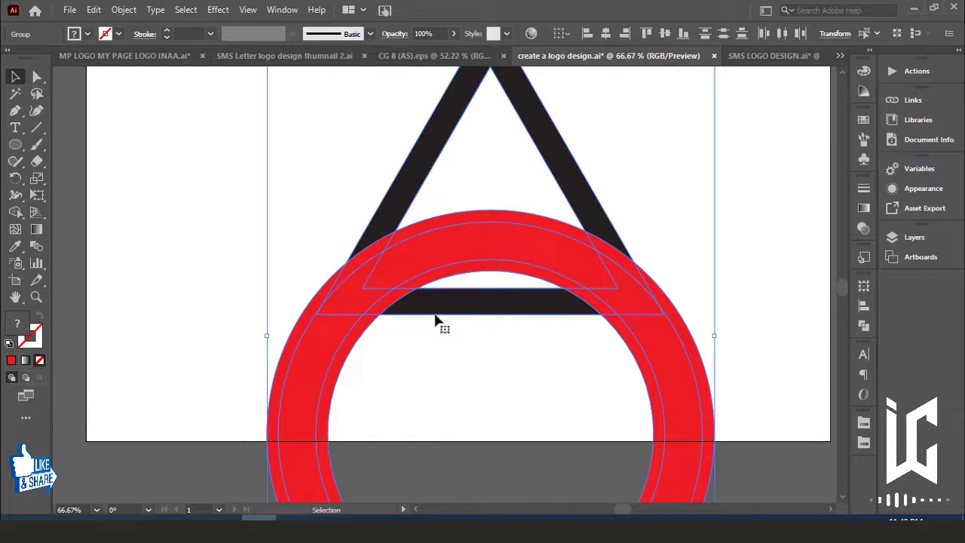
left_click_drag(290, 187, 269, 225)
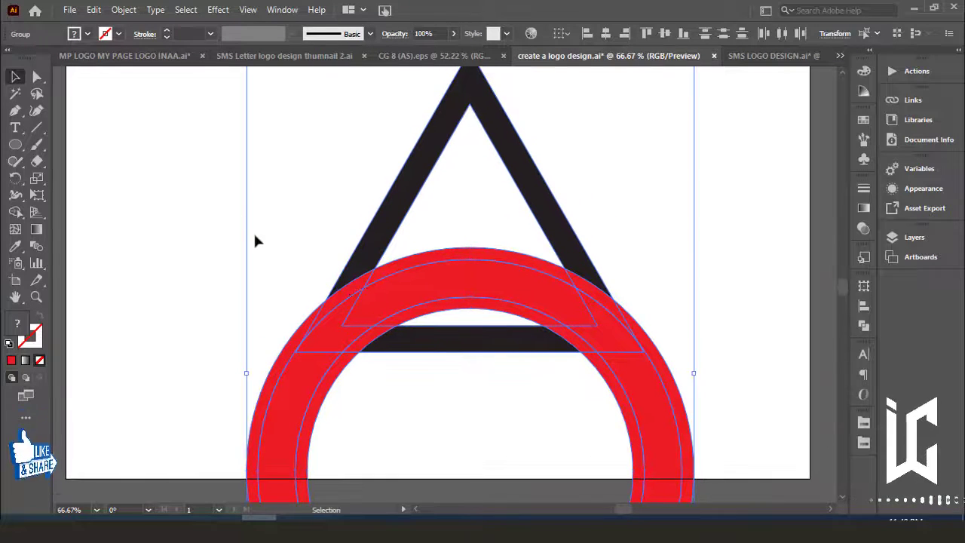
left_click(20, 213)
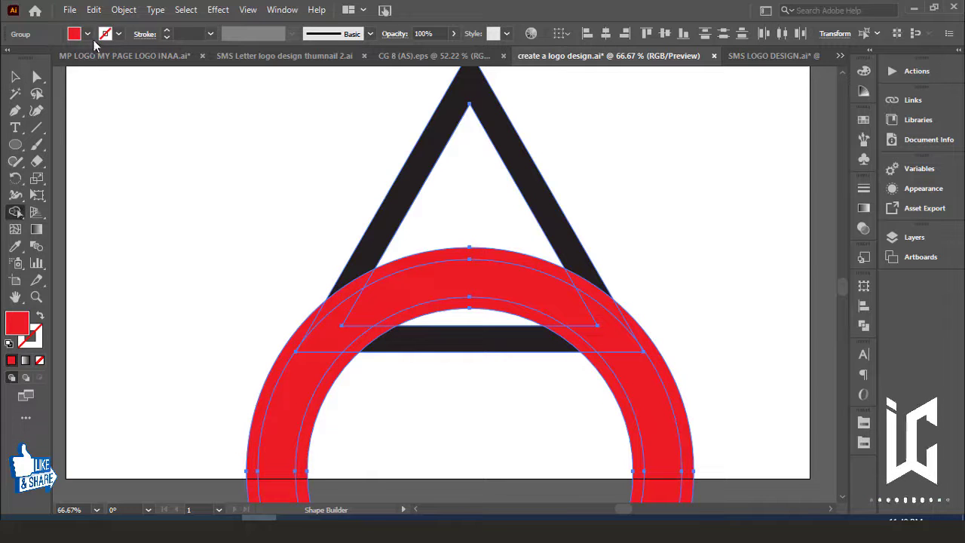
scroll(423, 415, "down", 2)
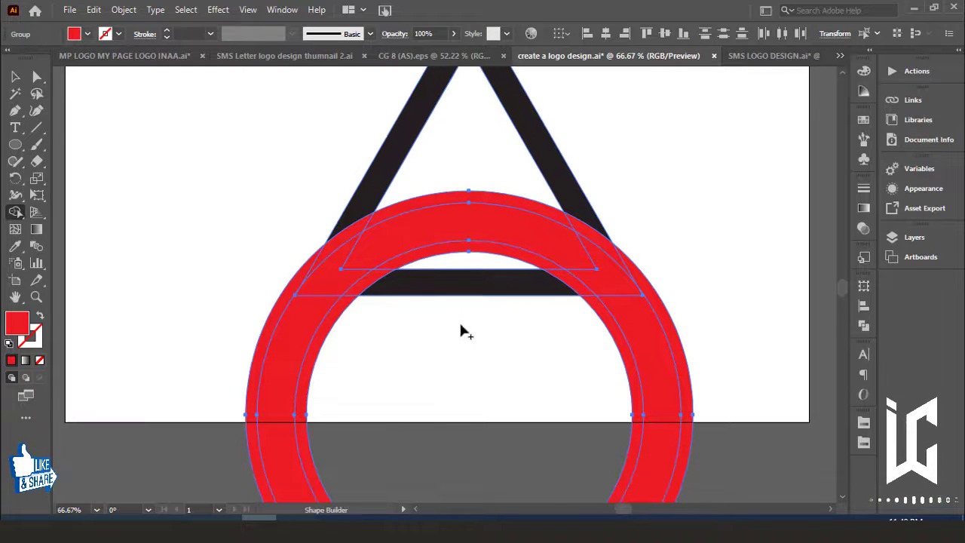
mouse_move(469, 314)
left_mouse_down()
mouse_move(469, 287)
mouse_move(468, 306)
left_mouse_up()
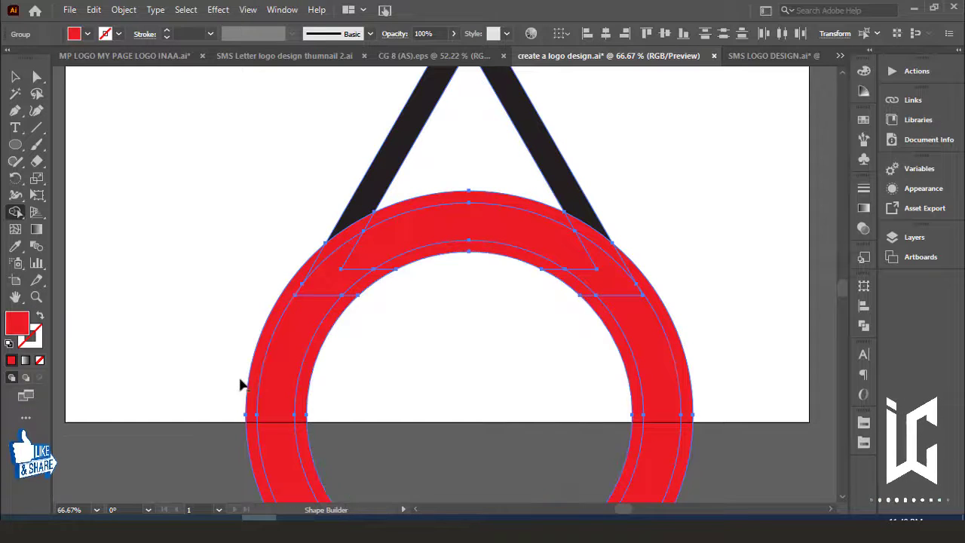
mouse_move(241, 384)
left_mouse_down()
mouse_move(358, 396)
mouse_move(592, 373)
mouse_move(592, 438)
left_mouse_up()
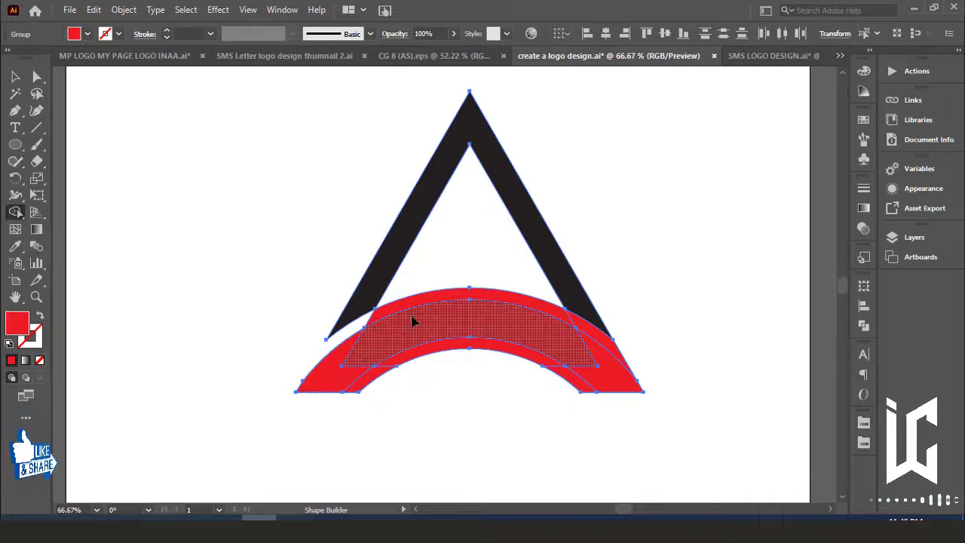
Merge the left and right overlaps into the red arc and remove the upper arch and left end
left_click_drag(339, 339, 409, 307)
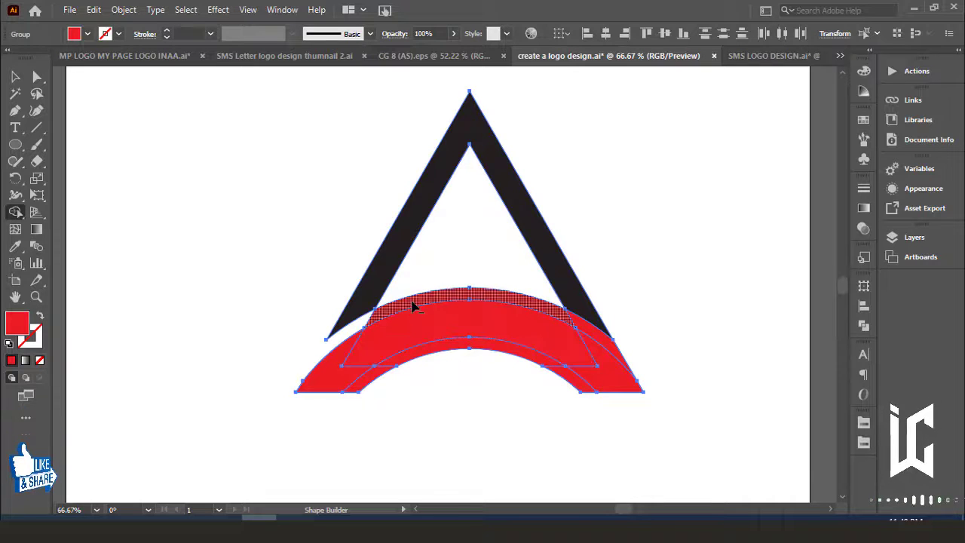
left_click(586, 332)
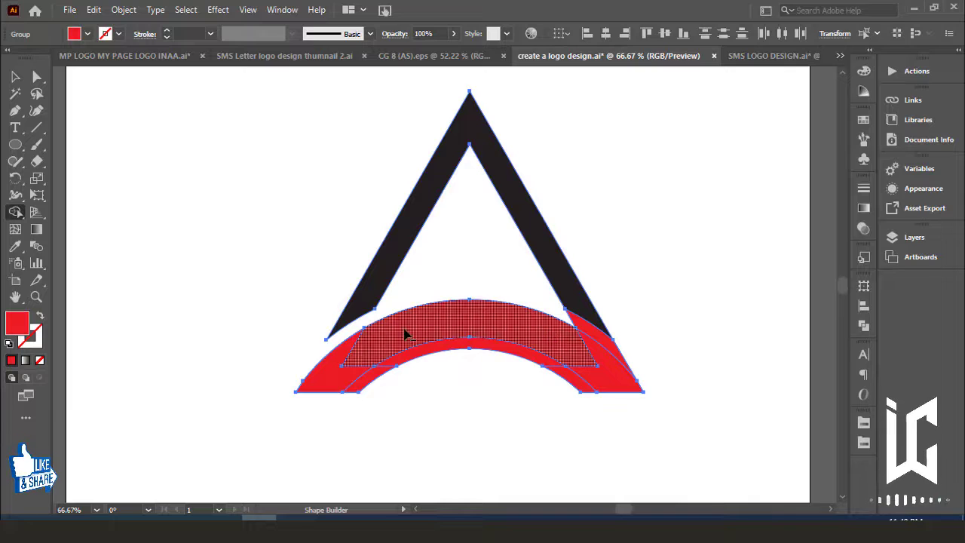
left_click(405, 334, "alt")
left_click(320, 379, "alt")
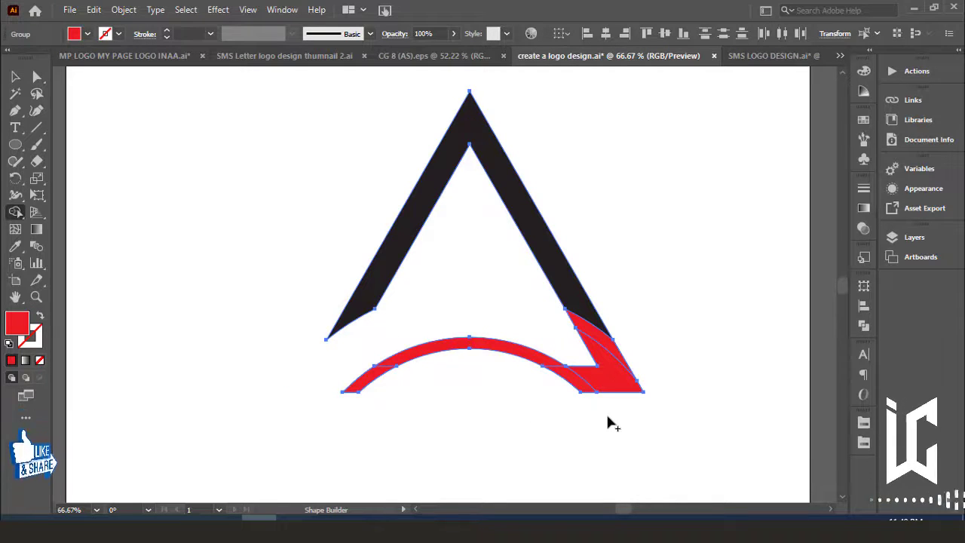
left_click_drag(688, 428, 675, 427)
Undo the last three arc edits and remove the thin upper, left and lower slivers
key("ctrl+z")
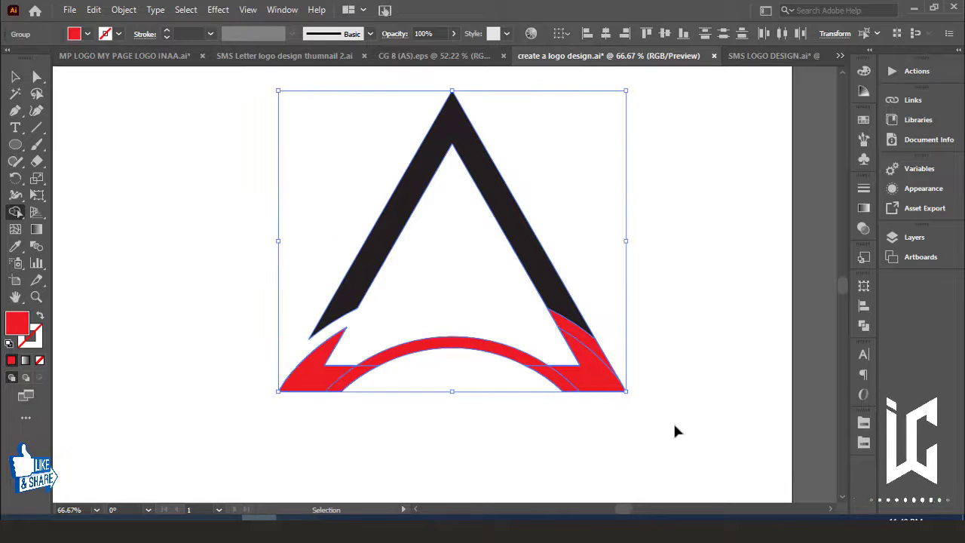
key("ctrl+z")
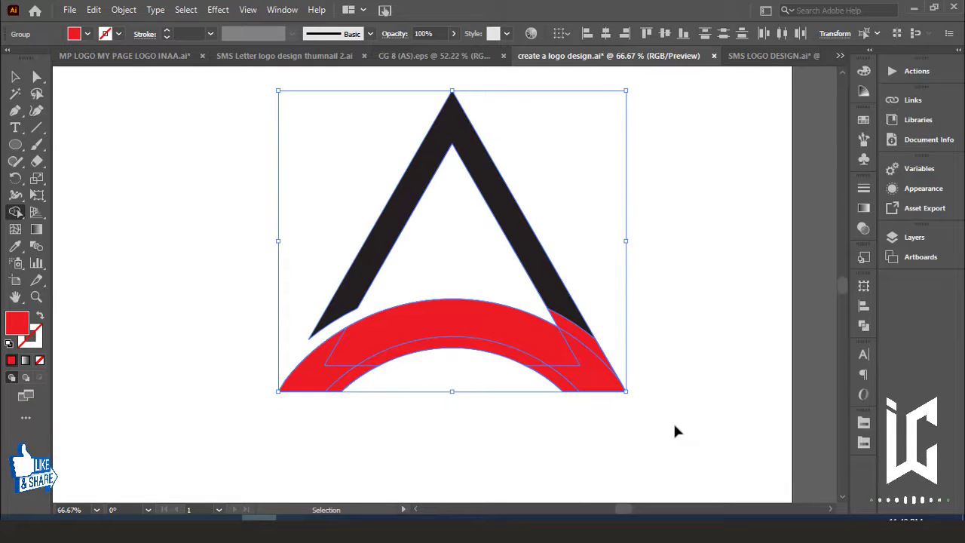
key("ctrl+z")
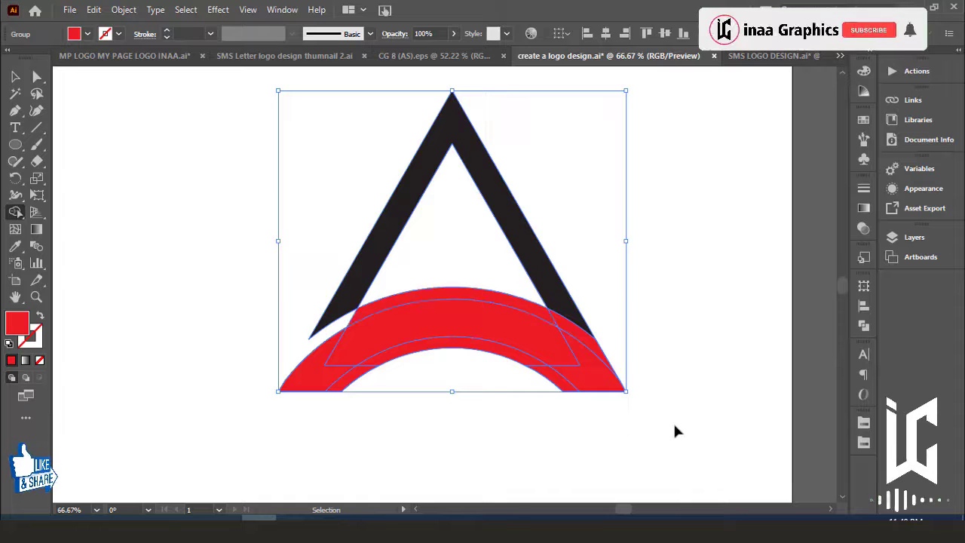
key("shift+m")
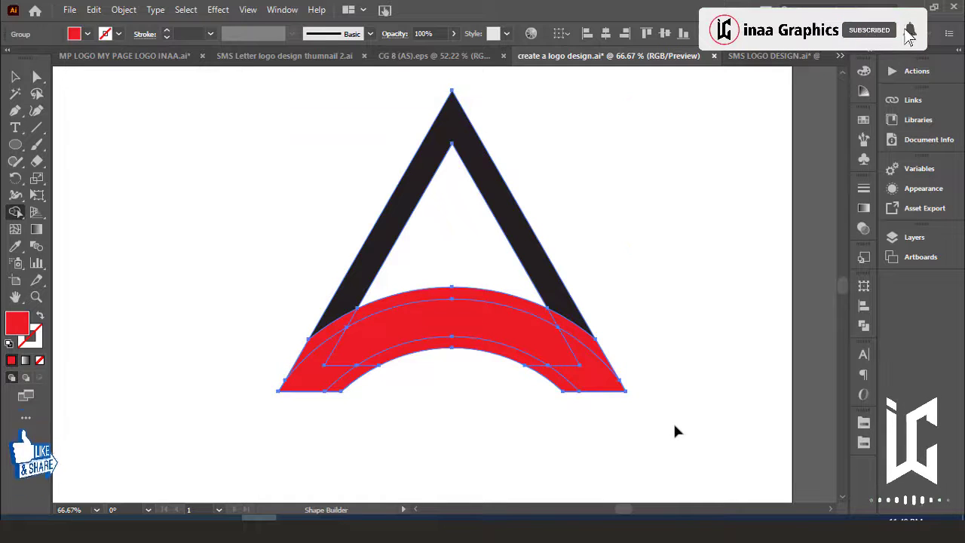
left_click(470, 294, "alt")
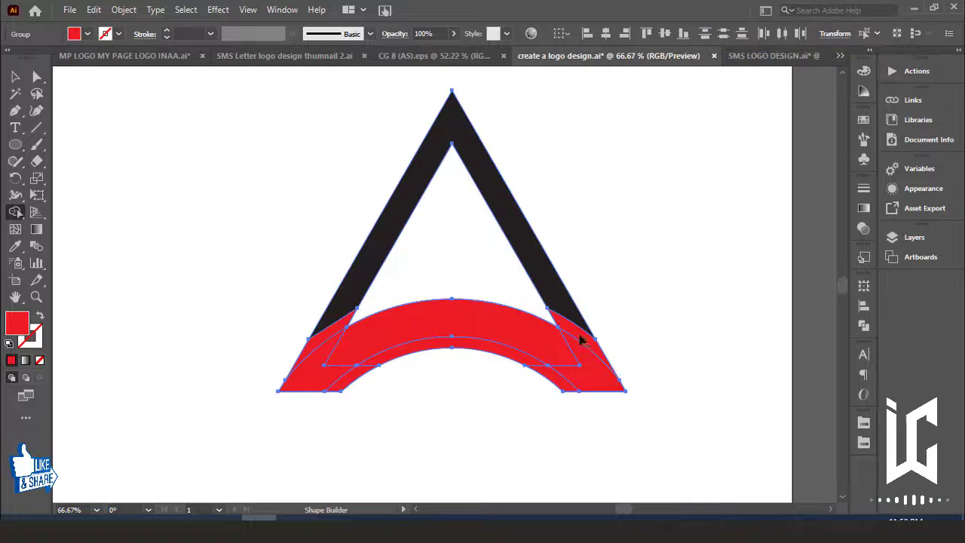
left_click(326, 329, "alt")
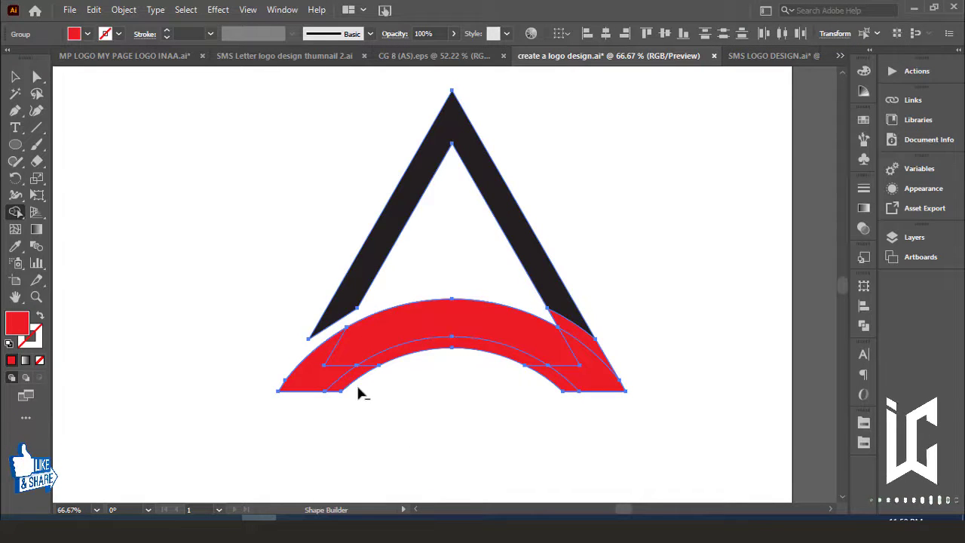
left_click(377, 362, "alt")
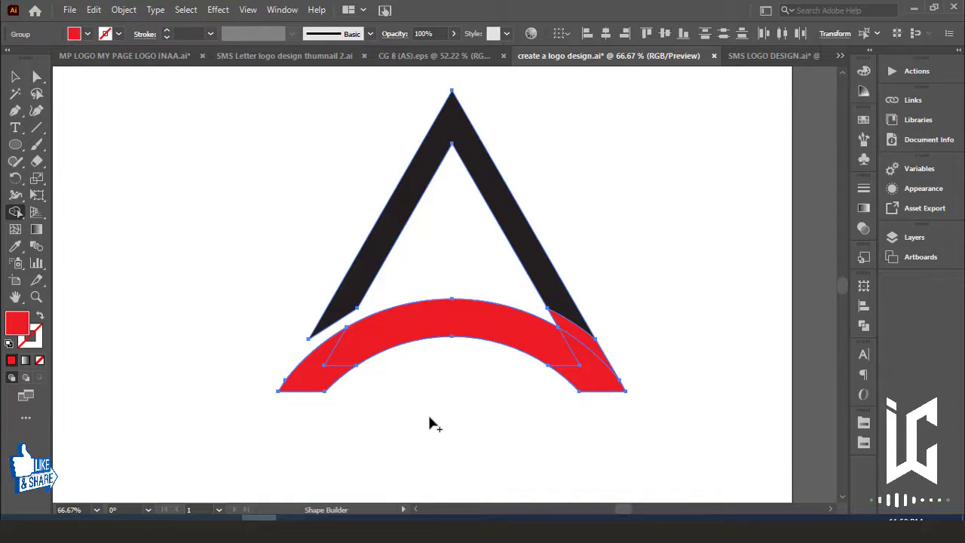
Merge the A with the arc's right and left ends into one red shape
scroll(482, 421, "up", 1)
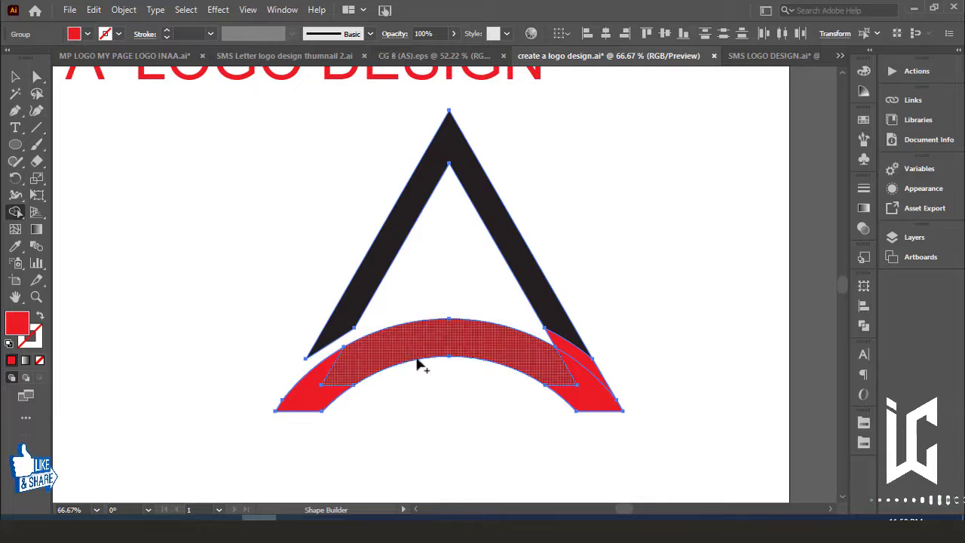
scroll(487, 419, "up", 1)
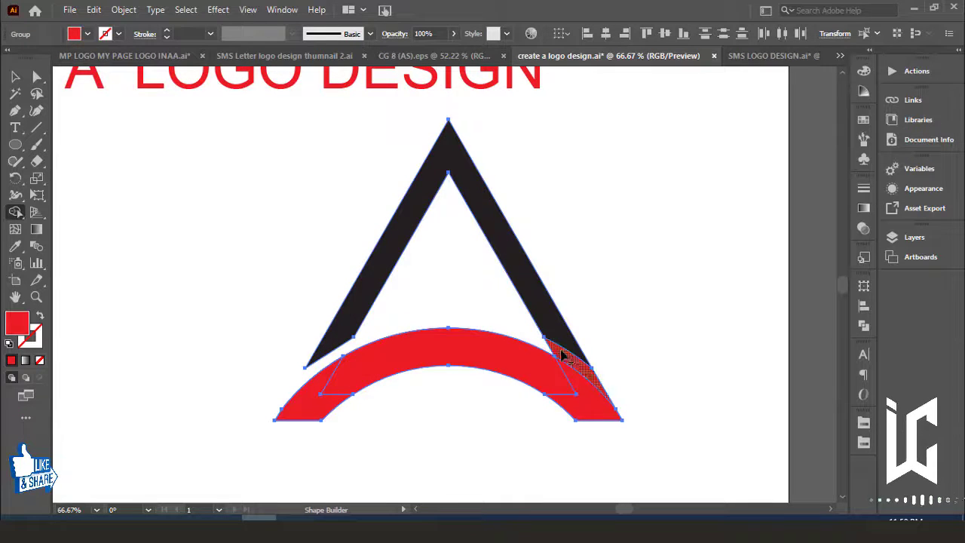
mouse_move(556, 344)
left_mouse_down()
mouse_move(582, 384)
mouse_move(535, 367)
left_mouse_up()
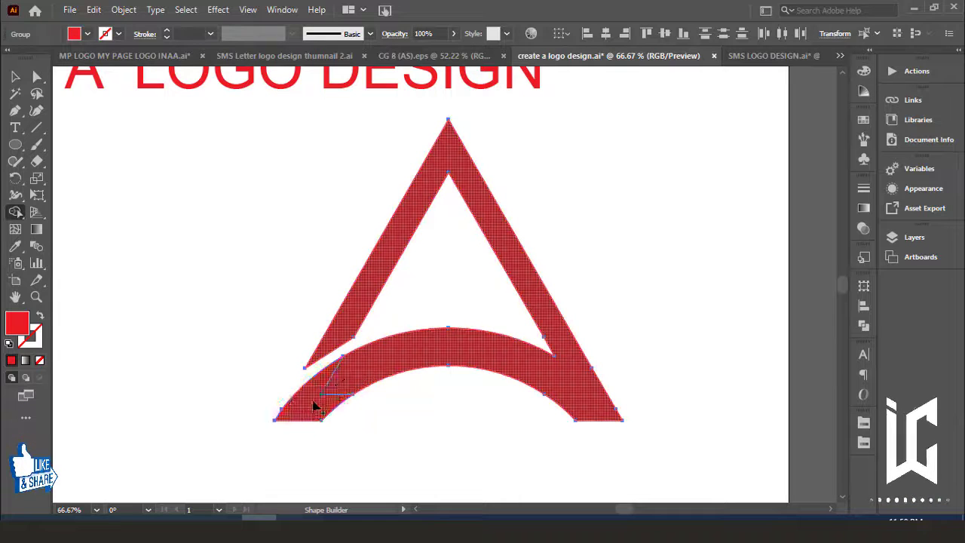
left_click_drag(313, 407, 347, 407)
scroll(498, 430, "up", 1)
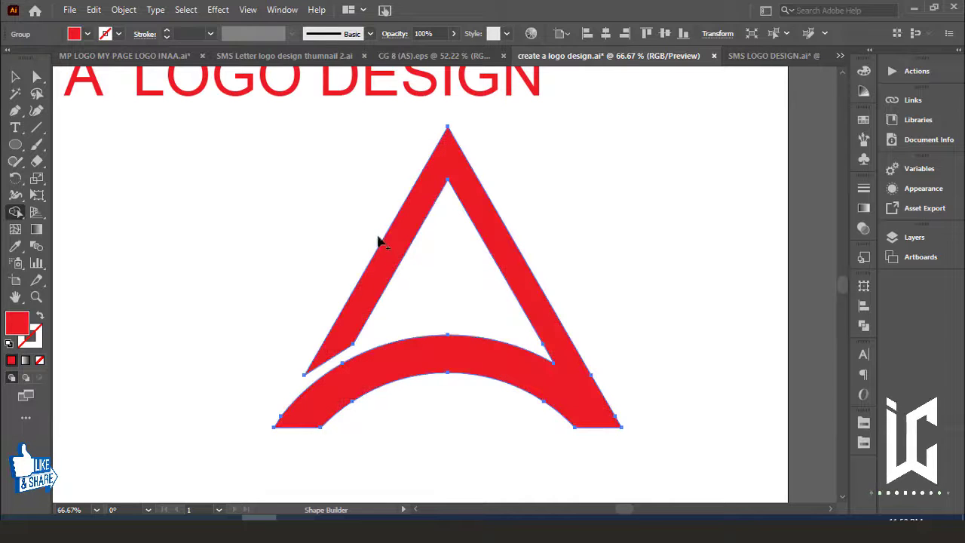
Cancel the Move dialog, zoom out to the full artboard, and select the logo
double_click(15, 76)
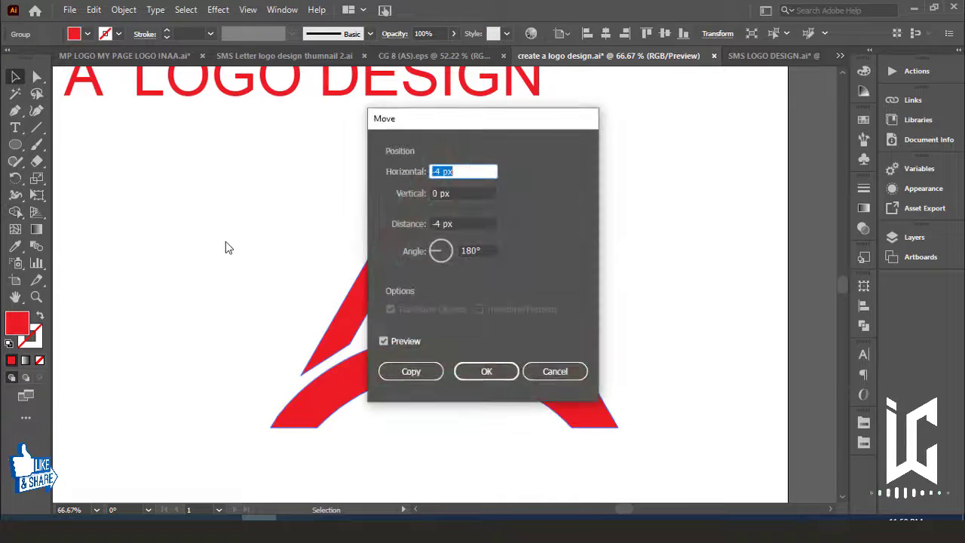
left_click(553, 370)
left_click(644, 320)
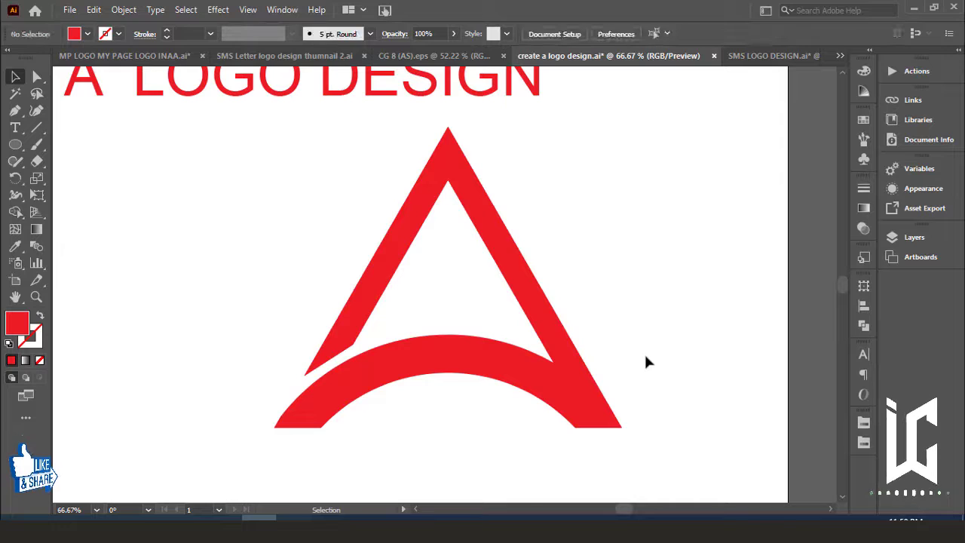
key("ctrl+minus")
left_click_drag(650, 358, 733, 353)
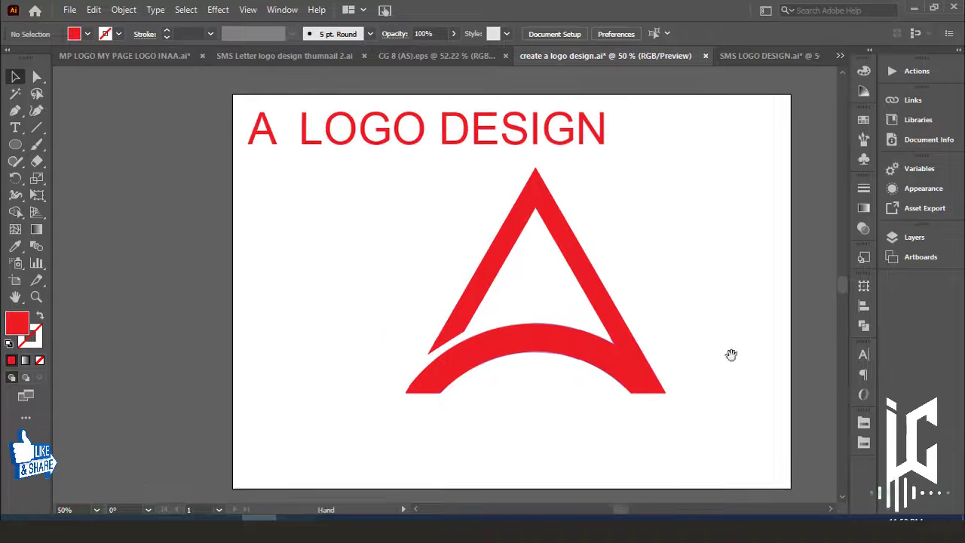
left_click(624, 380)
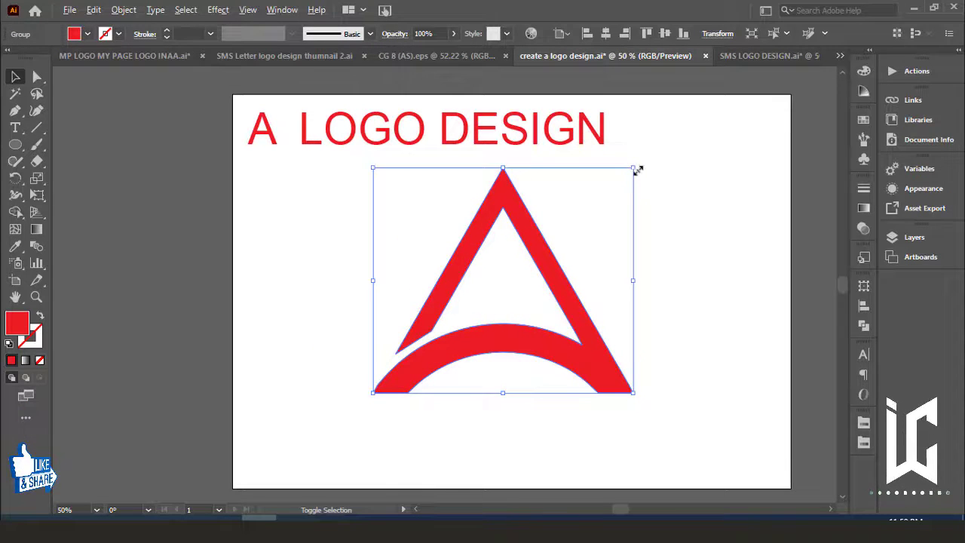
Scale the logo down slightly, nudge it up-left, and open the fill colour picker
left_click_drag(637, 169, 610, 189)
left_click(657, 269)
left_click_drag(558, 325, 549, 319)
left_click(604, 244)
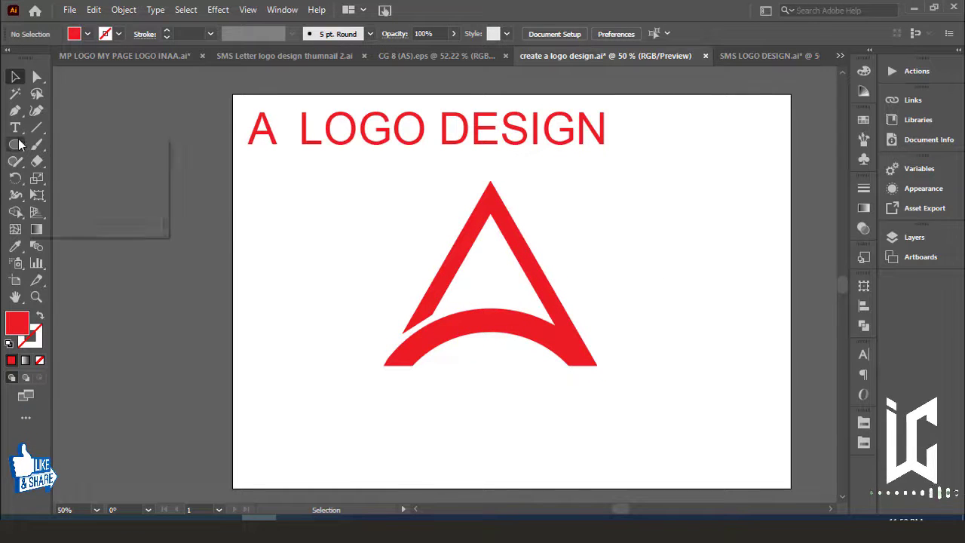
left_click(74, 144)
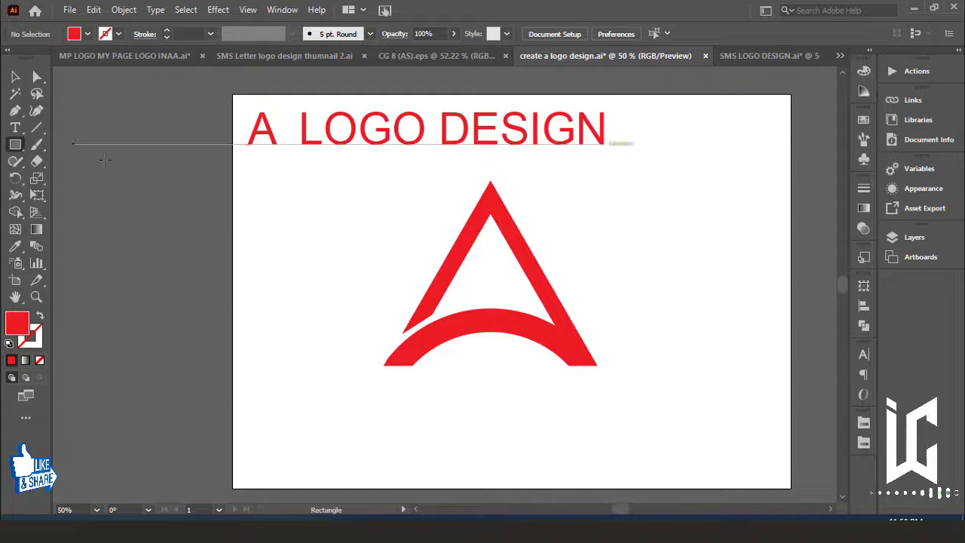
double_click(28, 324)
Set the fill to dark navy 04043A and draw a rectangle covering the whole artboard
left_click_drag(382, 278, 381, 253)
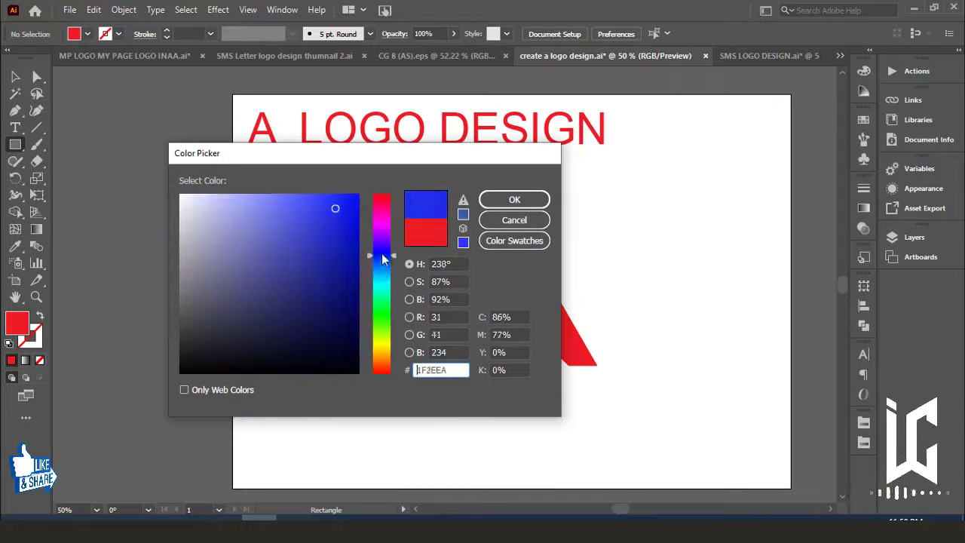
left_click_drag(345, 282, 347, 332)
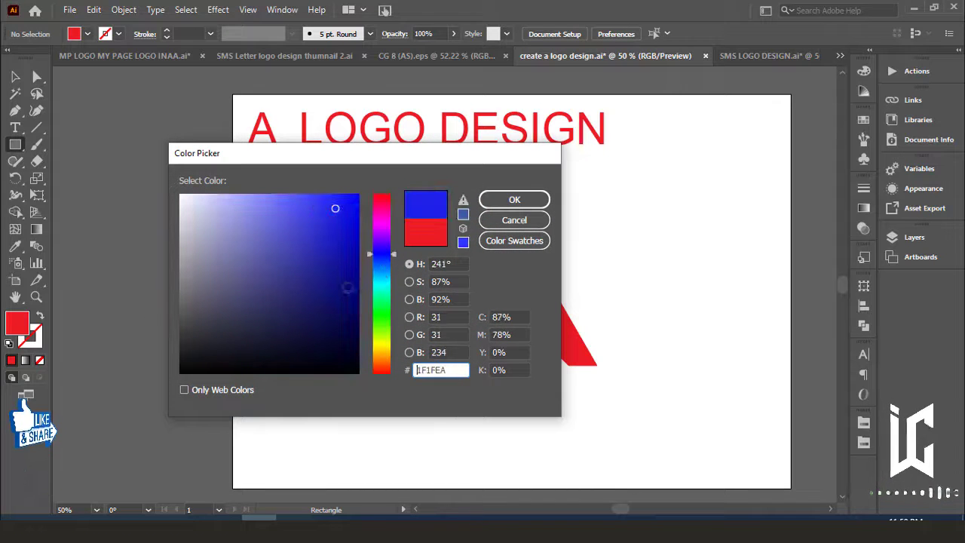
left_click(506, 201)
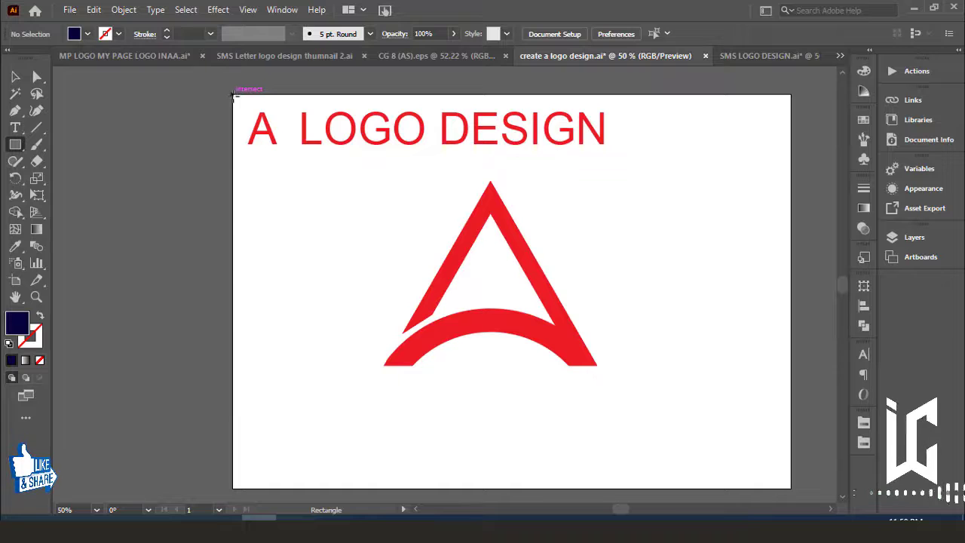
left_click(233, 95)
left_click(517, 287)
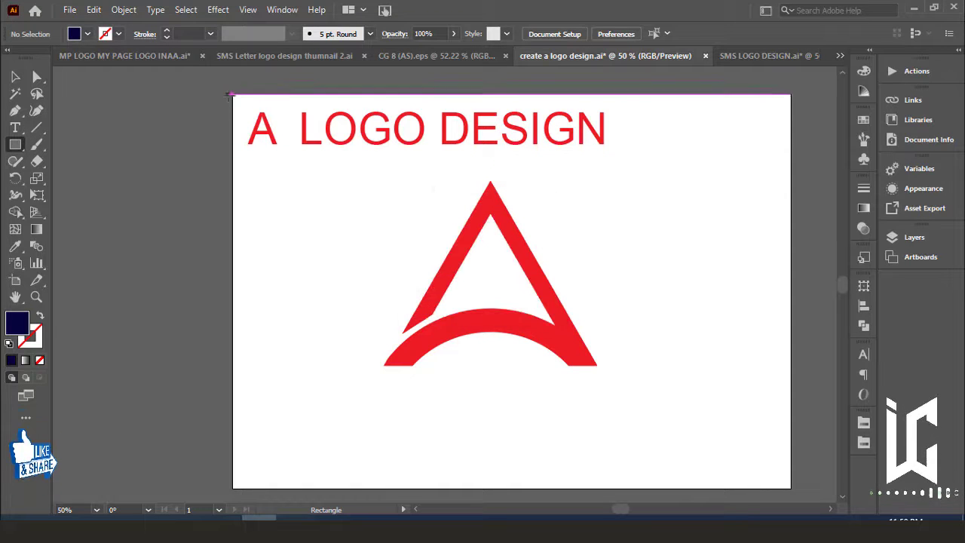
mouse_move(232, 95)
left_mouse_down()
mouse_move(637, 447)
mouse_move(784, 494)
left_mouse_up()
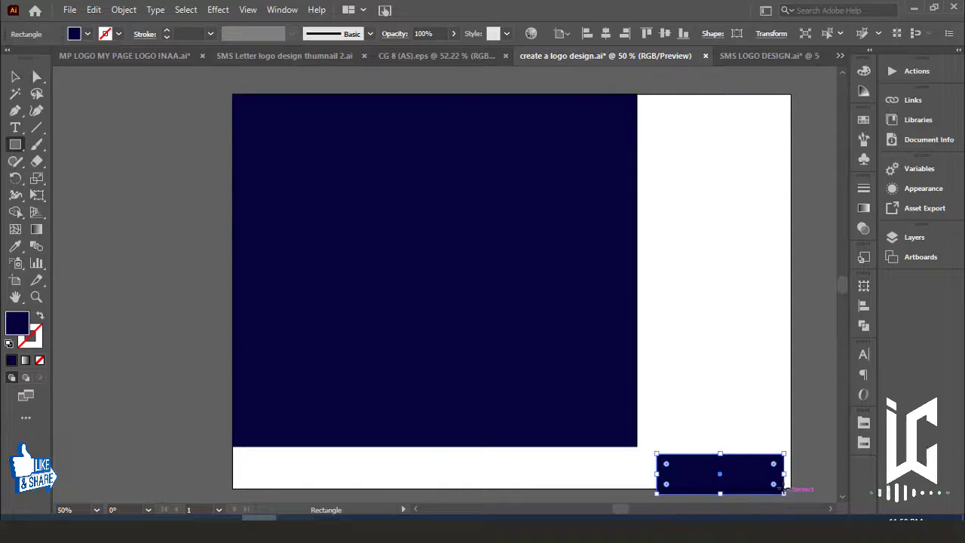
key("ctrl+z")
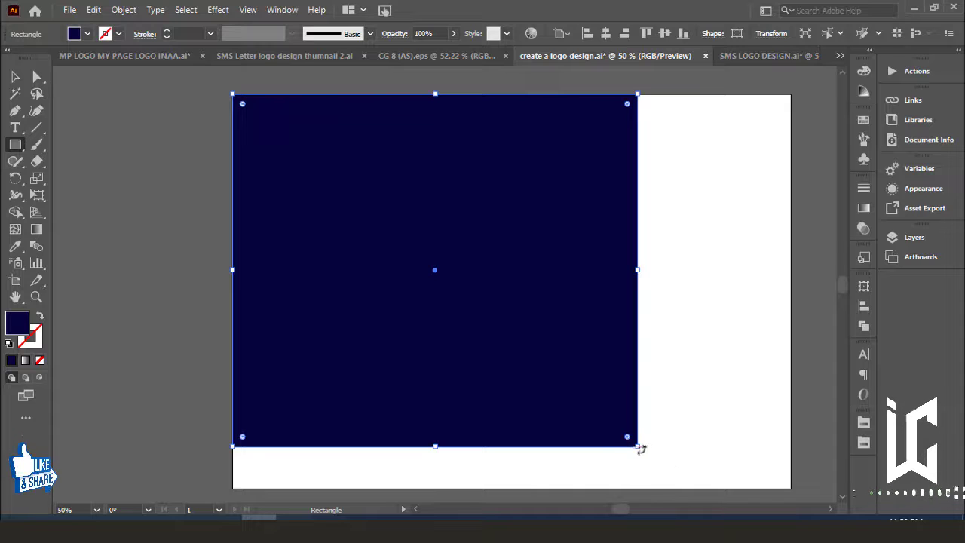
left_click_drag(654, 455, 807, 503)
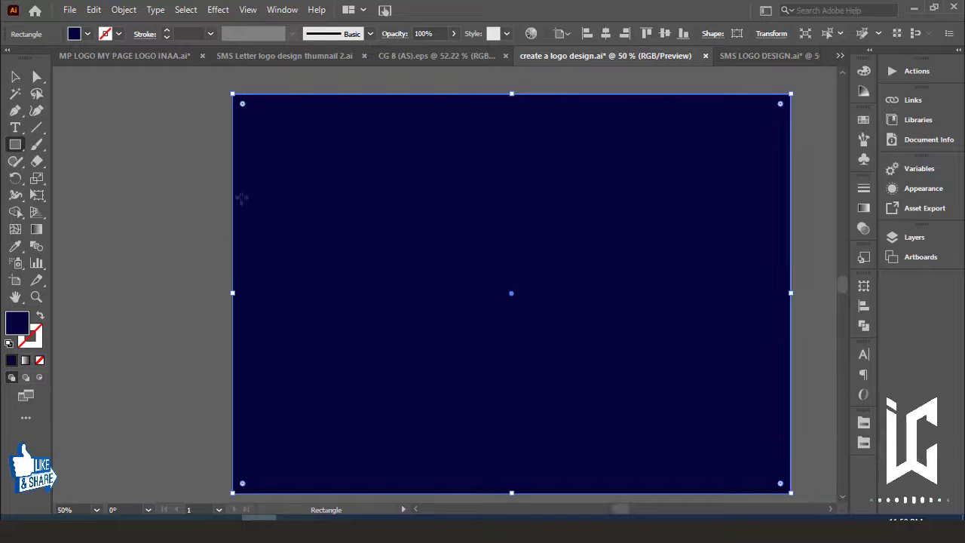
Send the navy rectangle to the back, behind the logo and heading
left_click(15, 77)
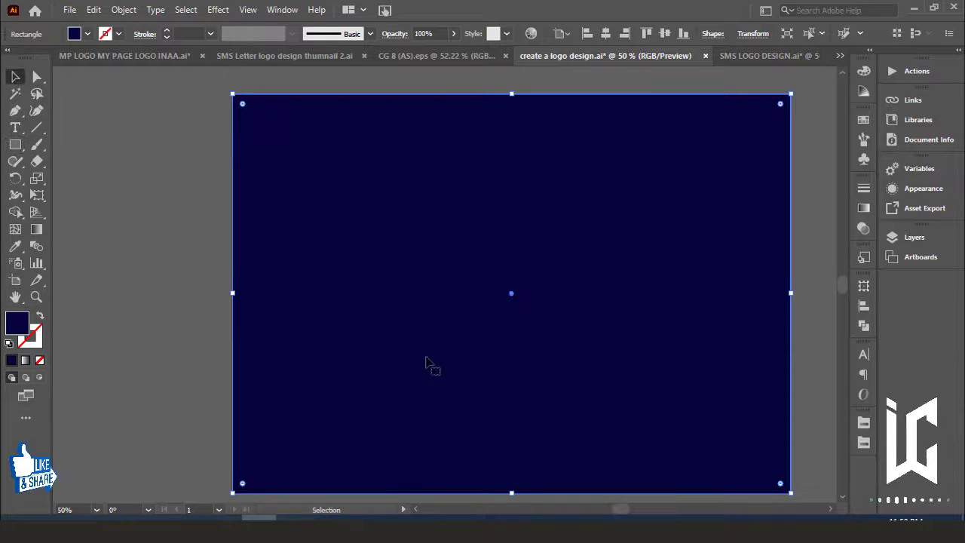
right_click(476, 412)
mouse_move(515, 332)
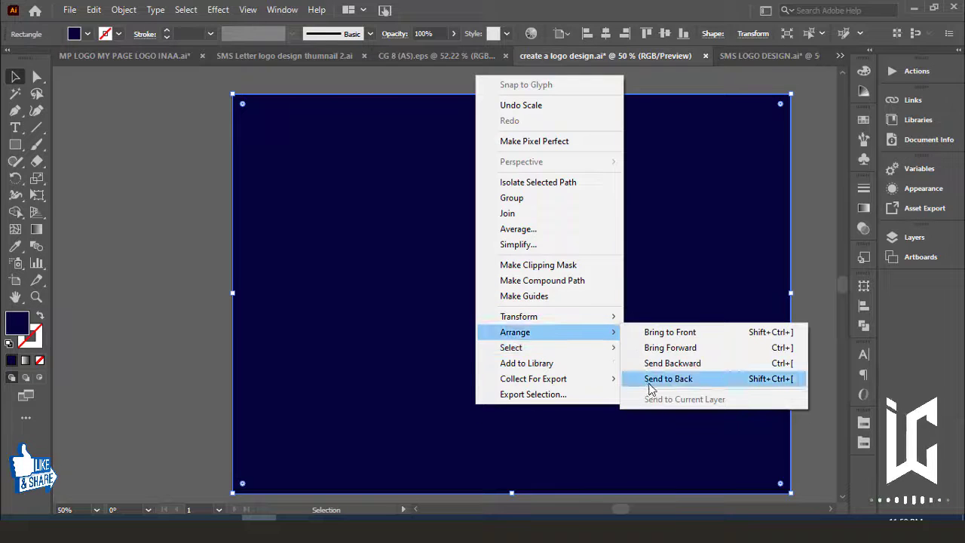
left_click(653, 379)
Fill the A logo with white from the swatches
left_click(198, 292)
left_click(518, 344)
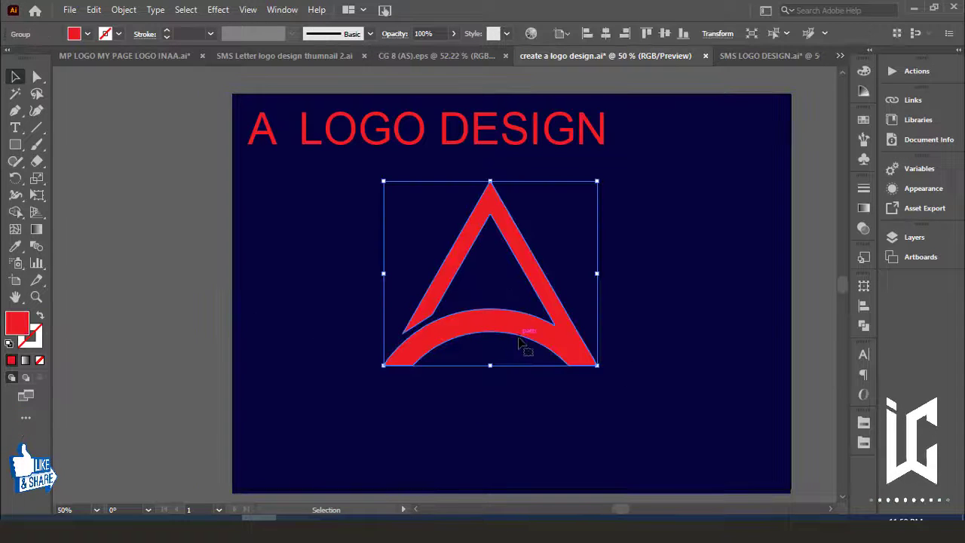
left_click(88, 34)
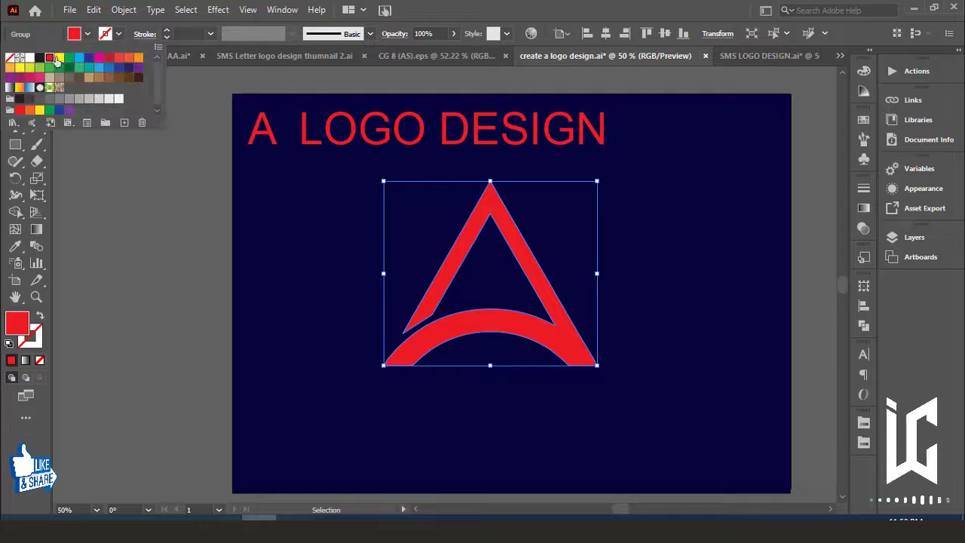
left_click(21, 59)
Centre the white A logo horizontally and vertically on the artboard
left_click(646, 399)
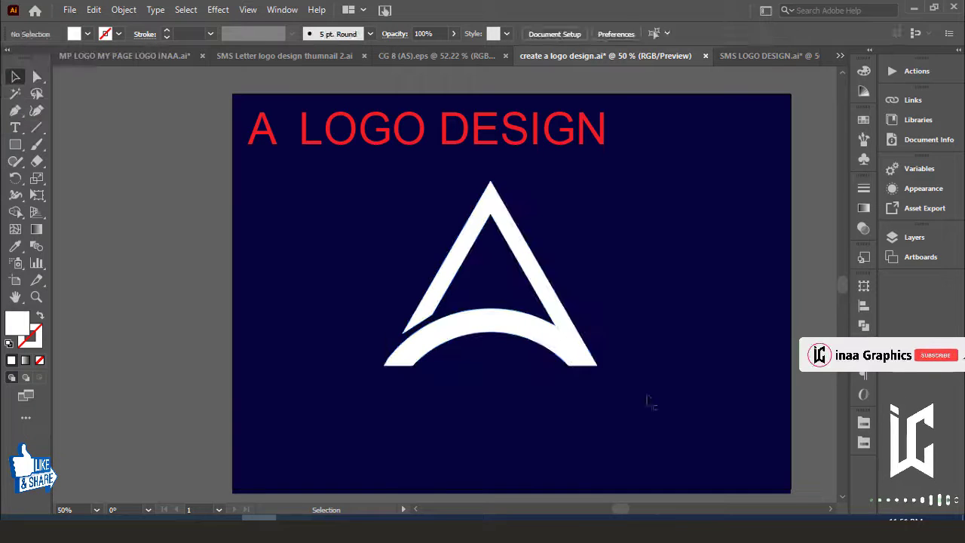
left_click(559, 348)
left_click(606, 33)
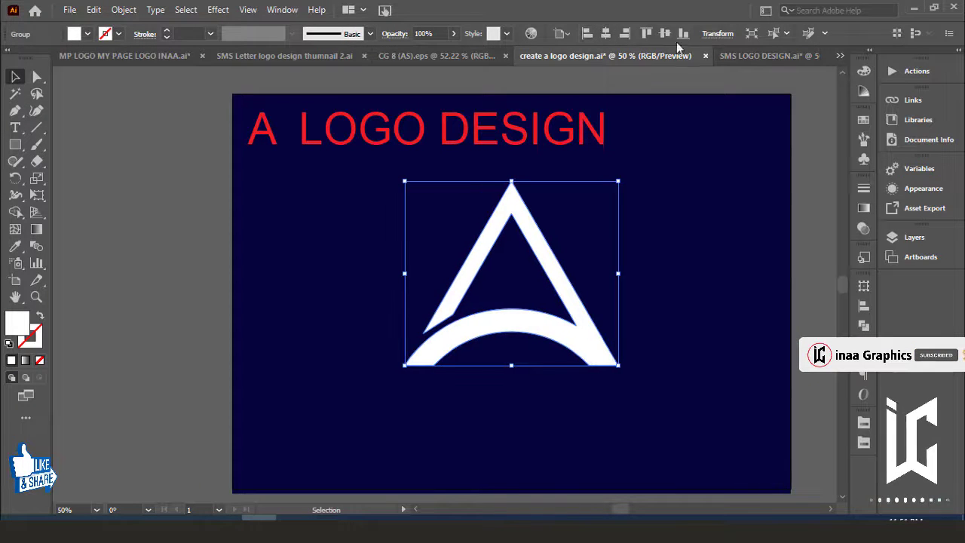
left_click(664, 33)
left_click(211, 233)
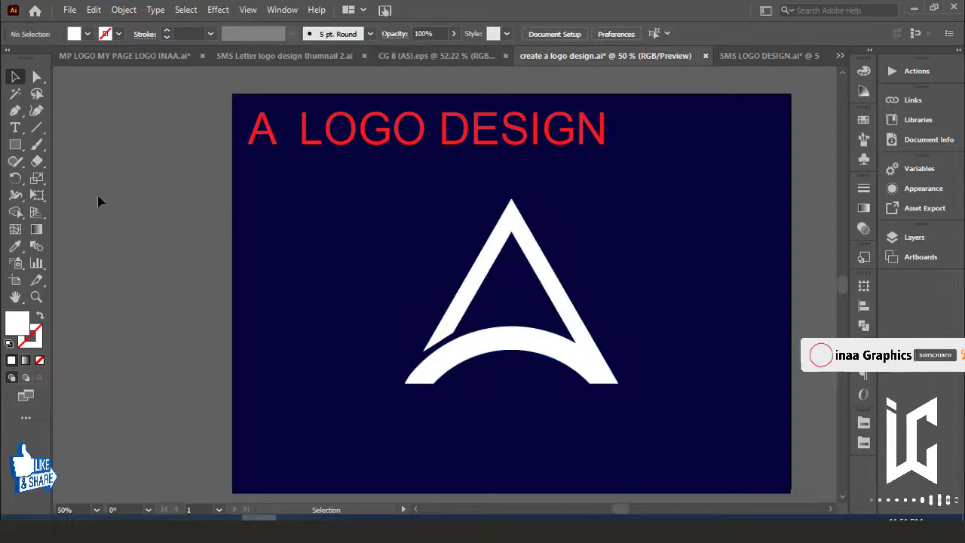
right_click(15, 144)
Draw a white ellipse and position it just beneath the A logo
left_click(62, 179)
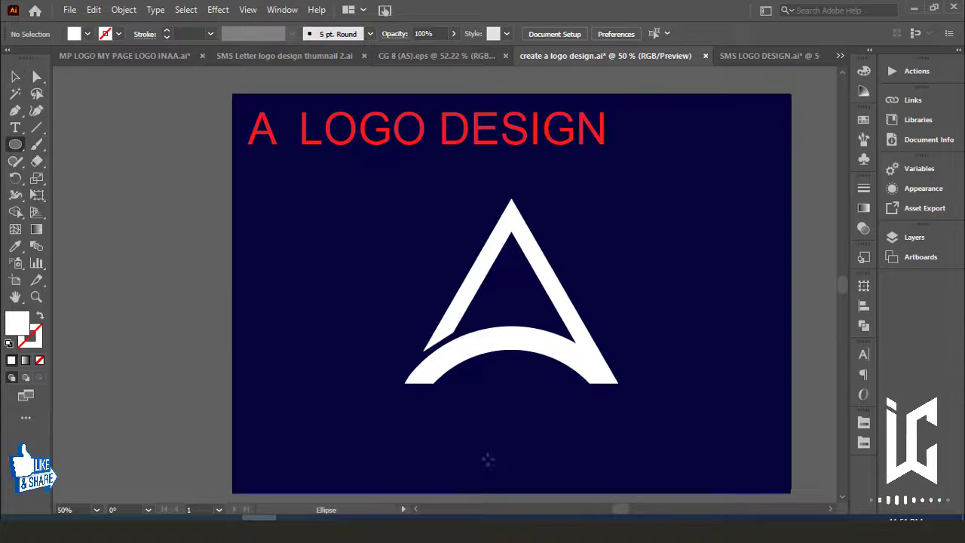
left_click_drag(389, 420, 634, 476)
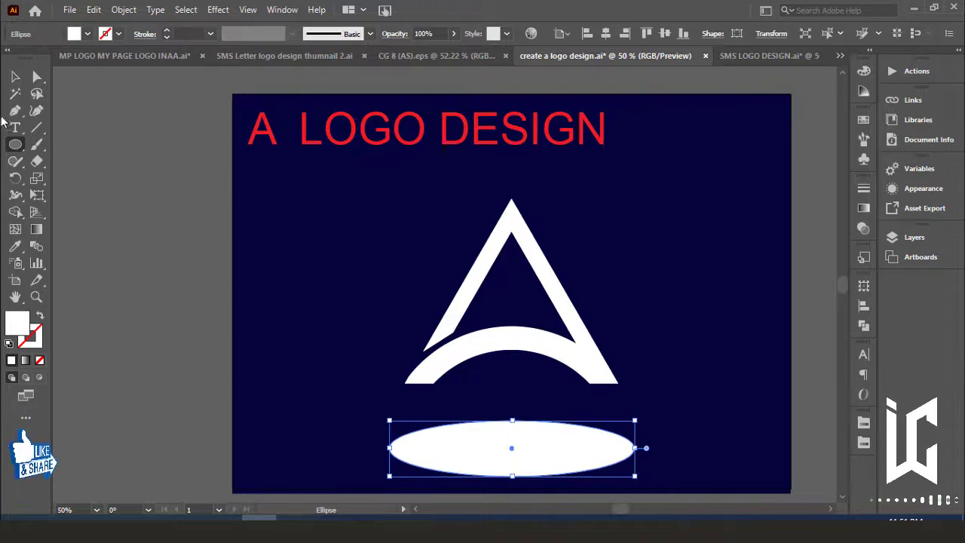
left_click(16, 78)
left_click_drag(508, 453, 508, 426)
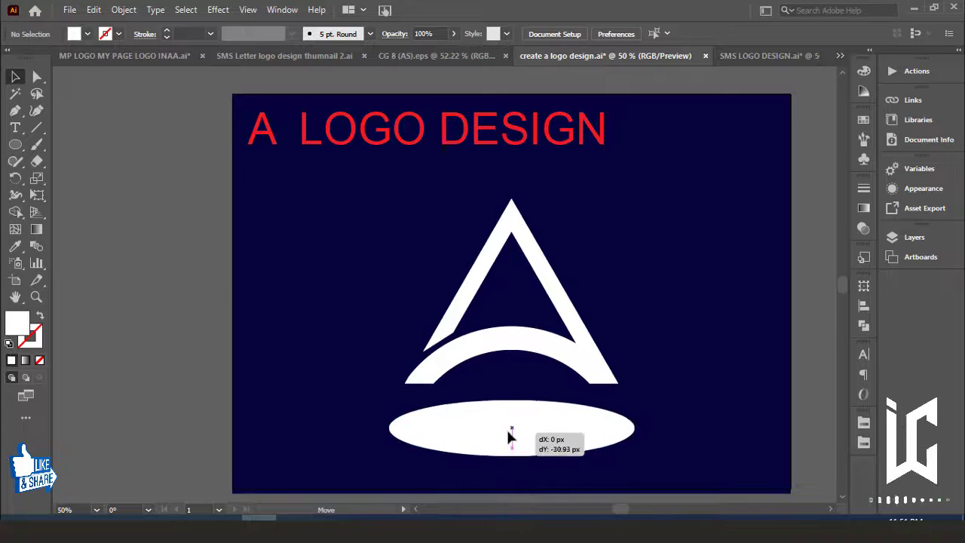
left_click(276, 358)
key("ctrl+shift+a")
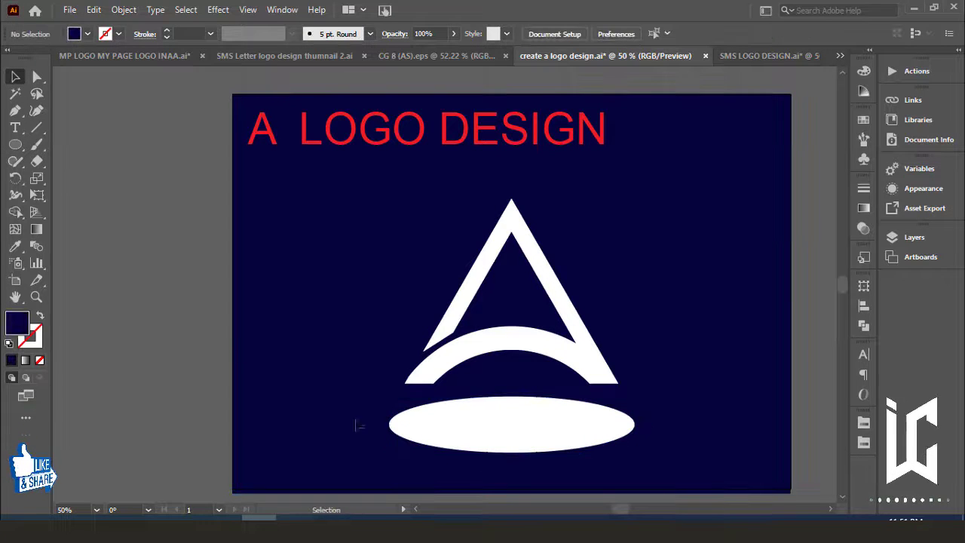
left_click_drag(550, 446, 551, 442)
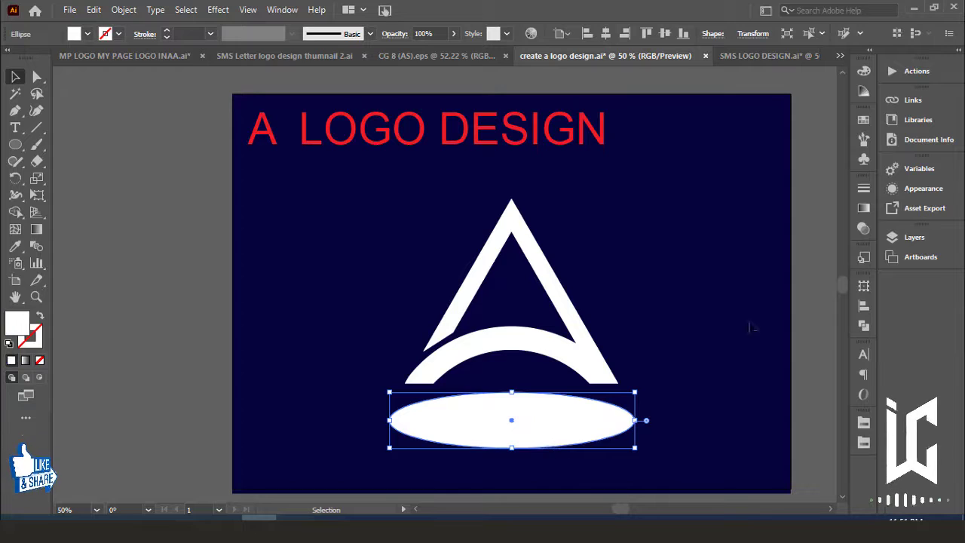
Apply a Feather effect with a 65 px radius to the ellipse
left_click(927, 194)
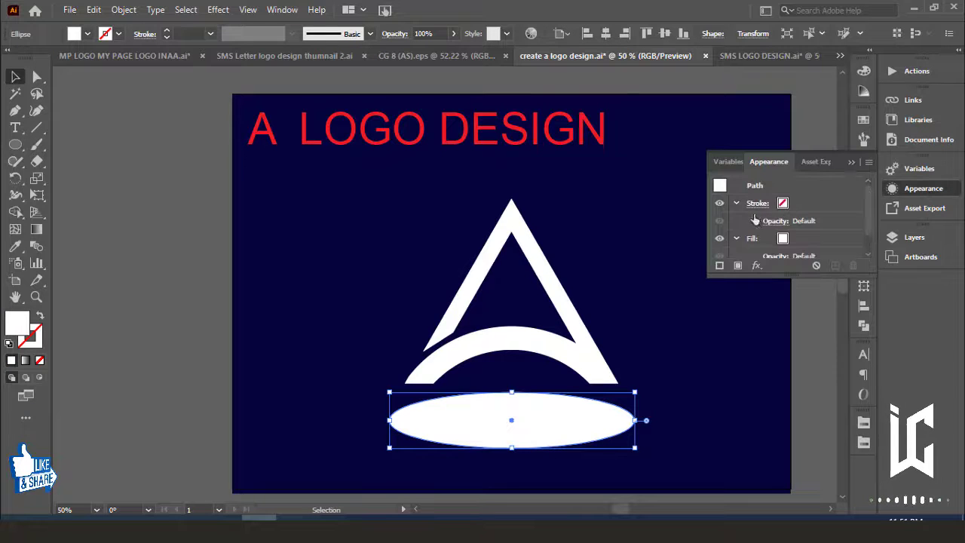
left_click(756, 265)
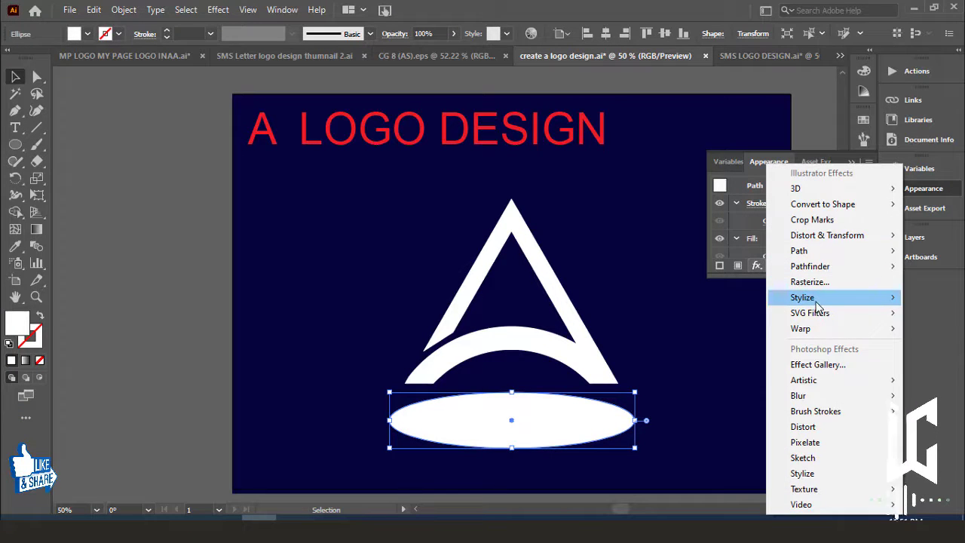
mouse_move(802, 297)
left_click(689, 313)
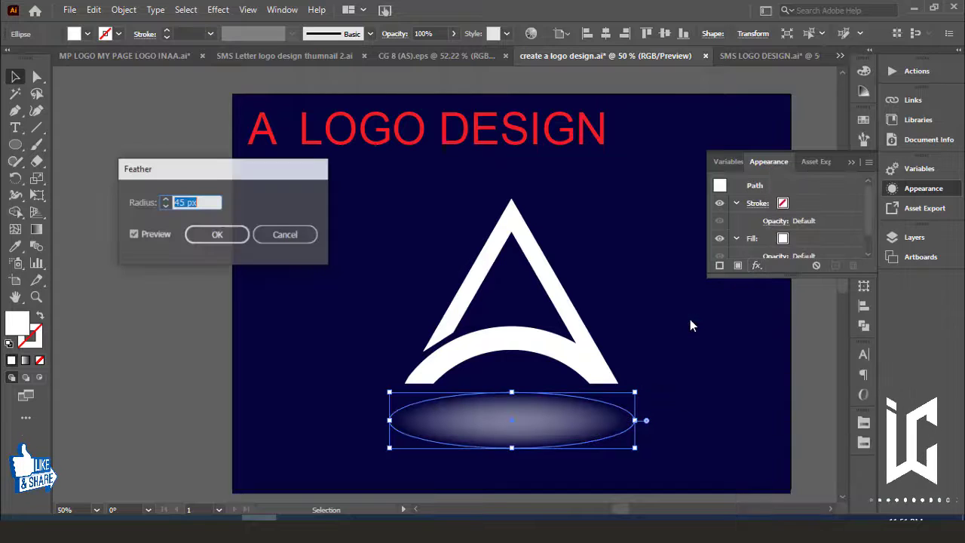
key("Up")
key("Up")
key("Up")
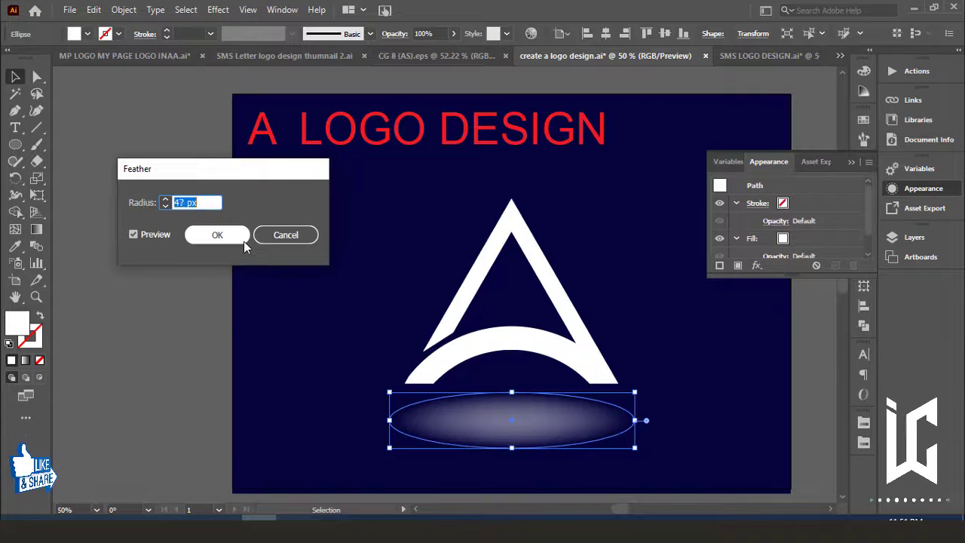
key("Up")
key("Up")
key("Up")
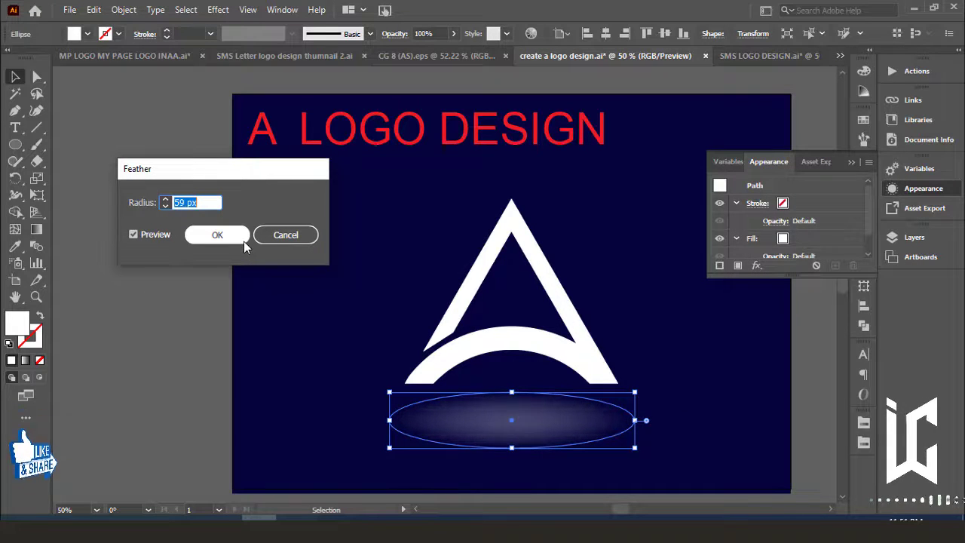
key("Up")
key("Up")
key("Up")
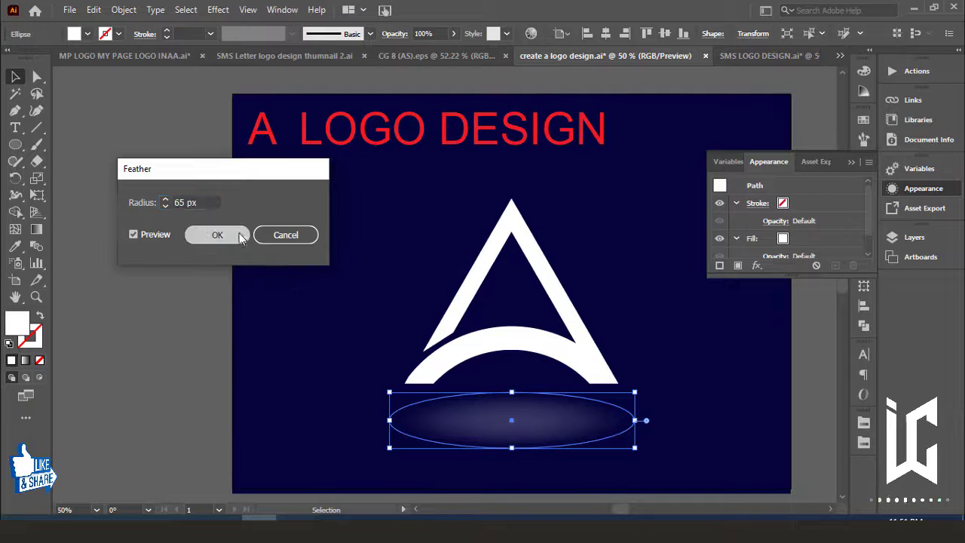
left_click(217, 235)
Expand the feathered ellipse's appearance into artwork
left_click(124, 10)
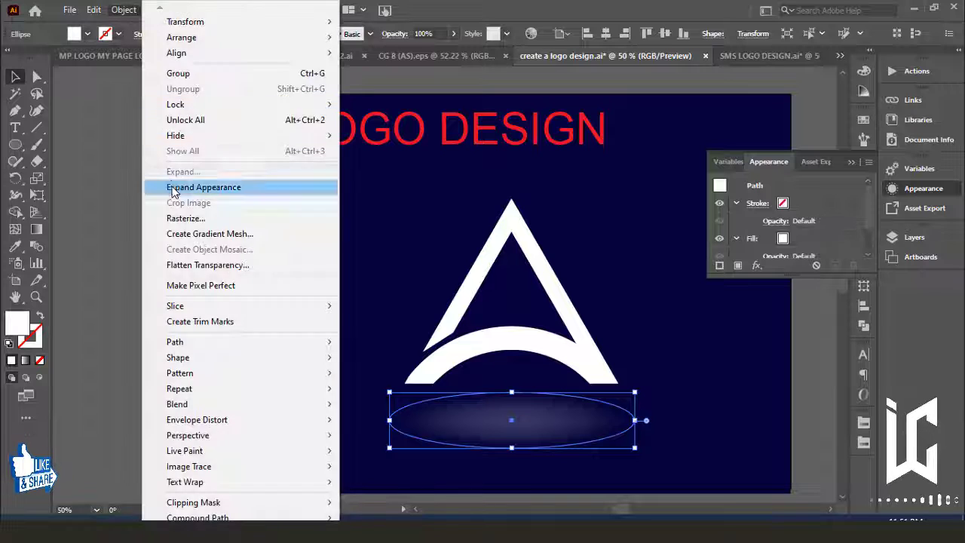
left_click(162, 185)
left_click(136, 236)
left_click(851, 162)
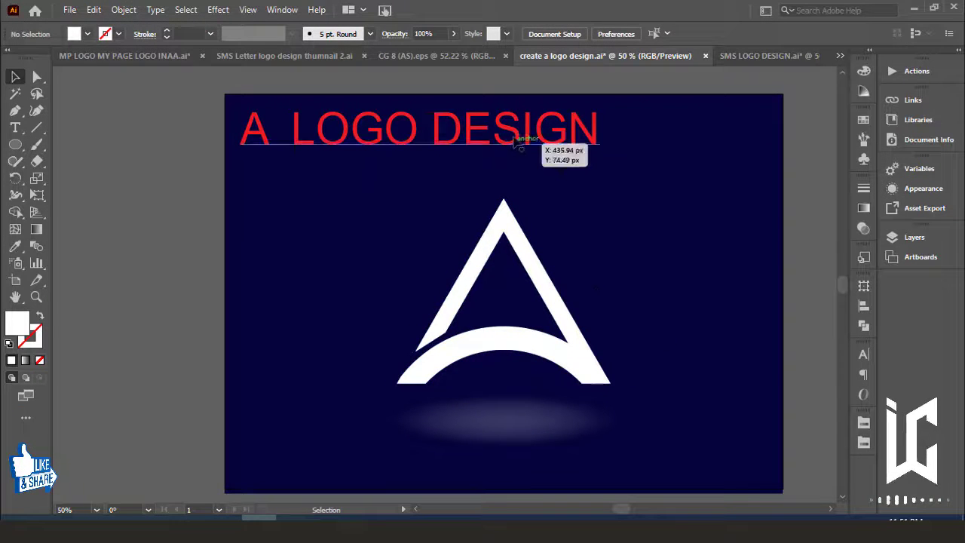
Make the 'A LOGO DESIGN' heading white, smaller, and placed top-left
left_click_drag(524, 134, 283, 92)
left_click(88, 34)
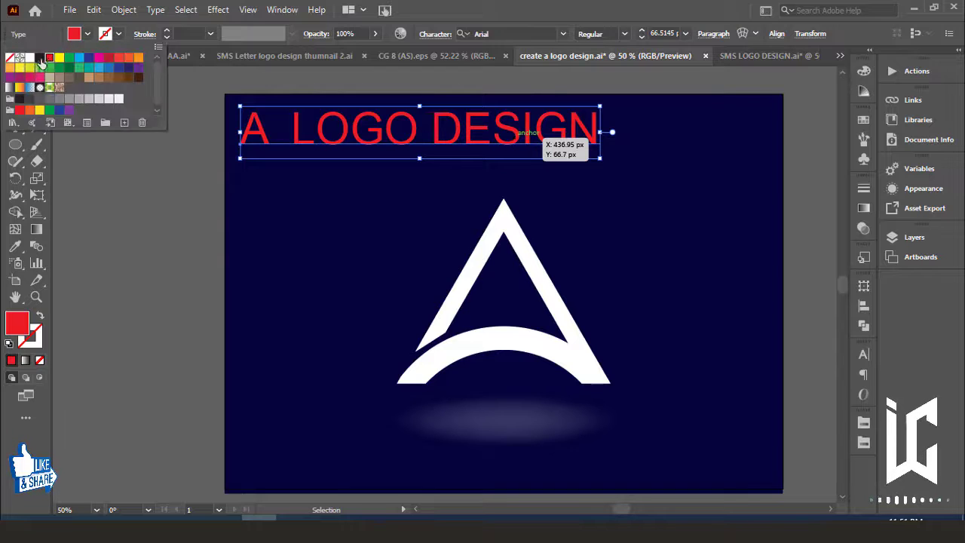
left_click(30, 58)
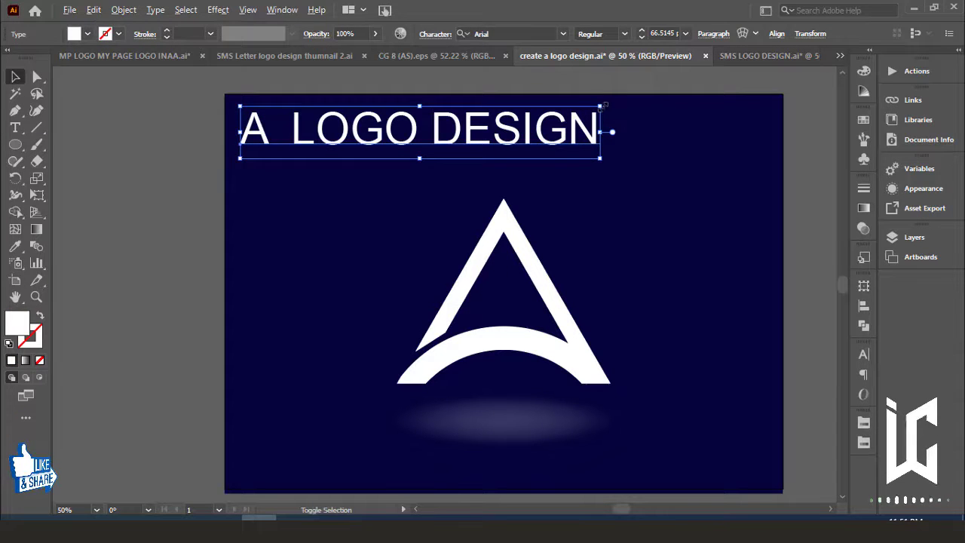
mouse_move(541, 121)
left_mouse_down()
mouse_move(504, 128)
mouse_move(362, 119)
left_mouse_up()
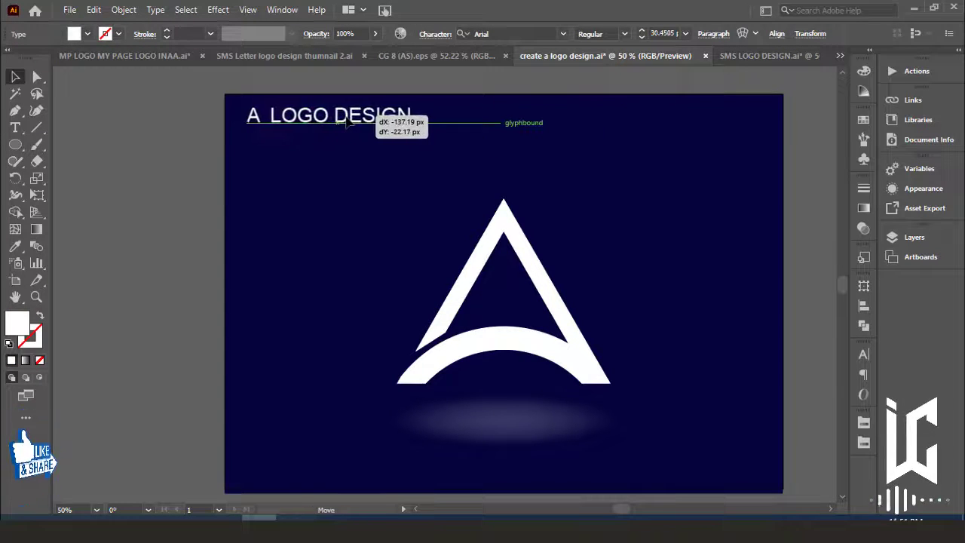
left_click(646, 388)
Shrink the glow ellipse slightly about its centre
scroll(662, 349, "down", 1)
left_click(571, 400)
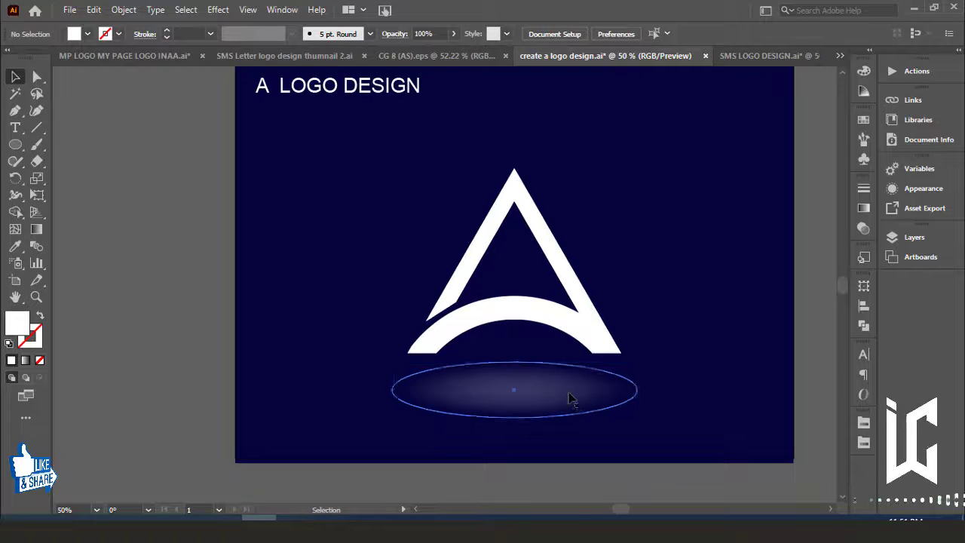
left_click_drag(637, 363, 624, 365)
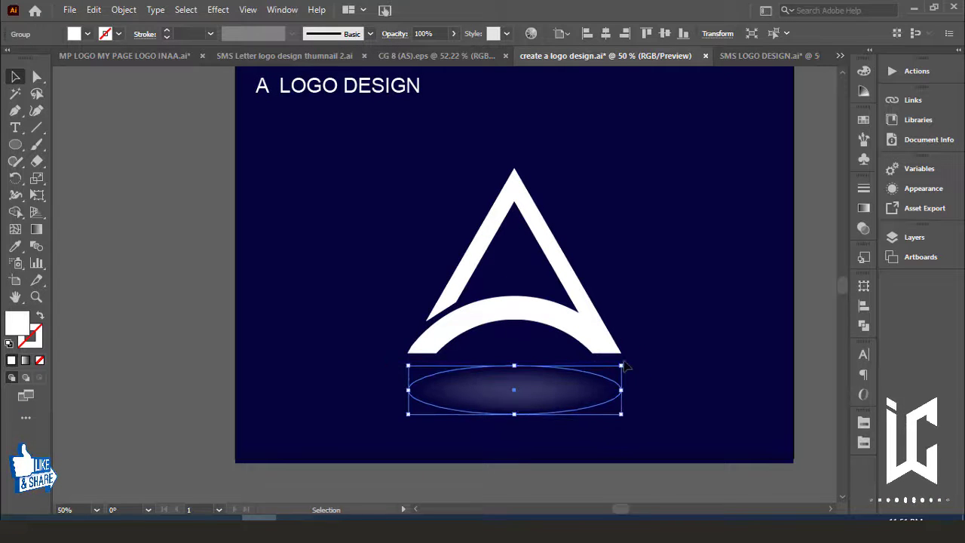
left_click(238, 369)
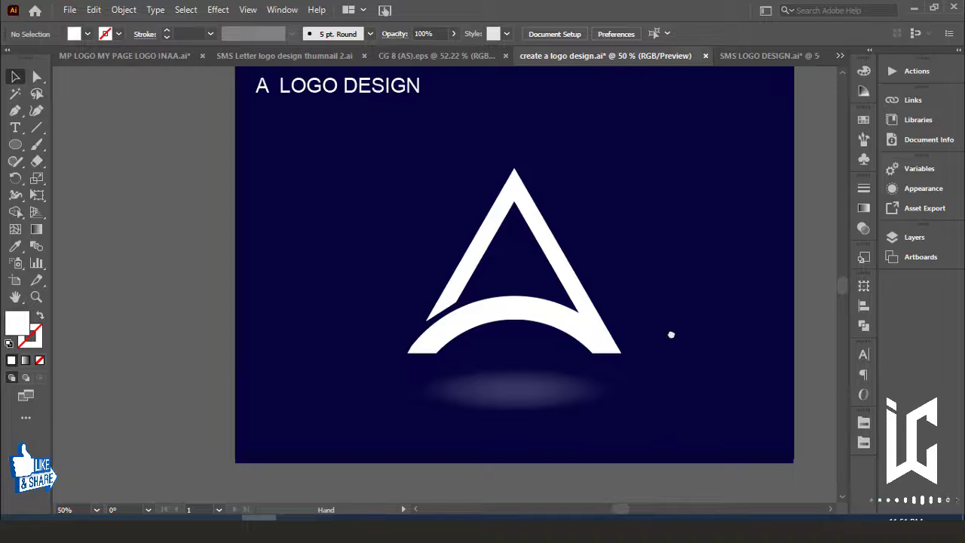
Enlarge the A logo group slightly about its centre
left_click_drag(672, 335, 654, 353)
left_click(581, 360)
left_click_drag(607, 193, 612, 188)
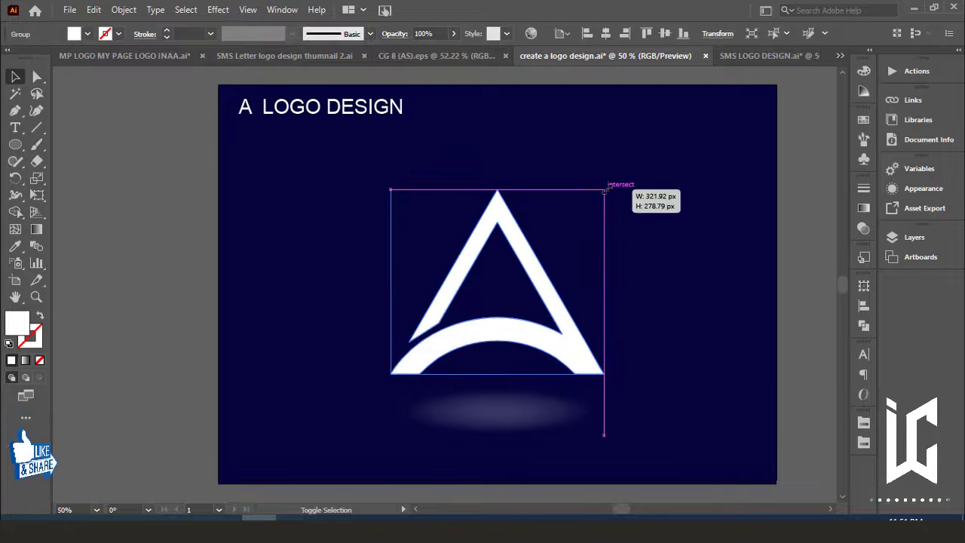
left_click(646, 306)
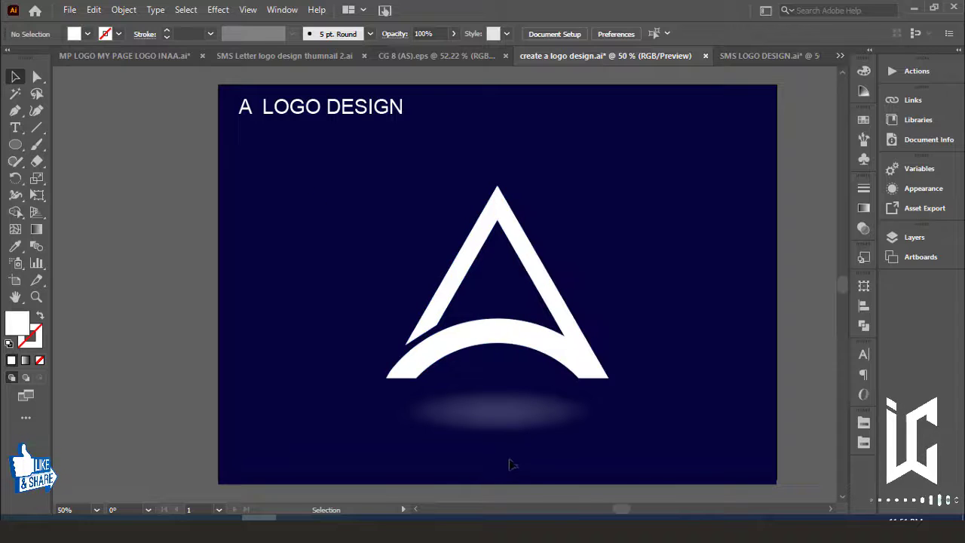
left_click(23, 129)
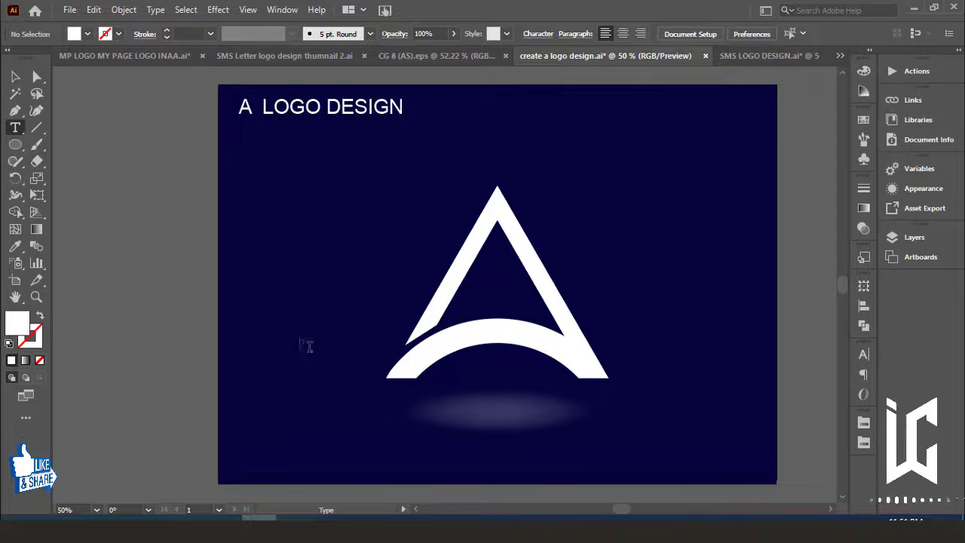
Create a new text object left of the logo with white fill
left_click(311, 375)
key("BackSpace")
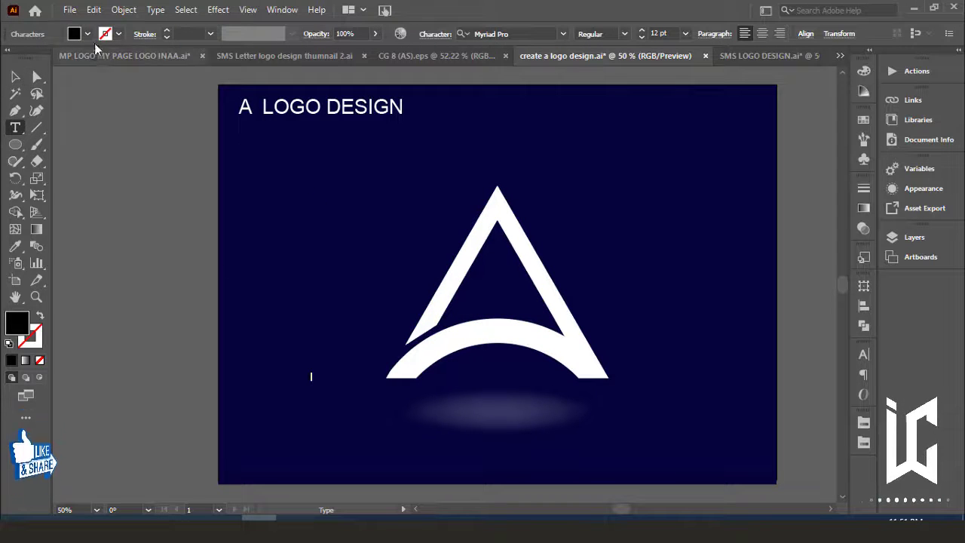
left_click(15, 76)
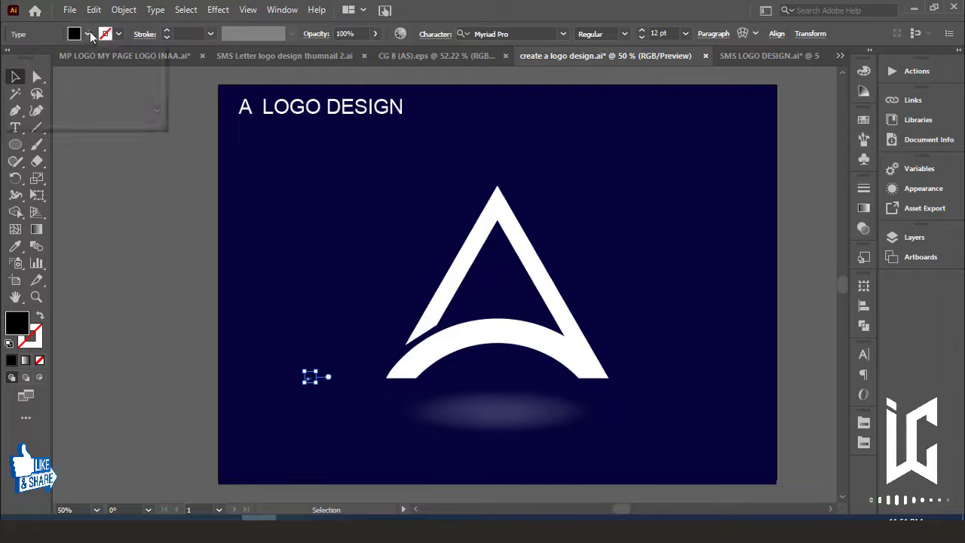
left_click(89, 34)
left_click(29, 58)
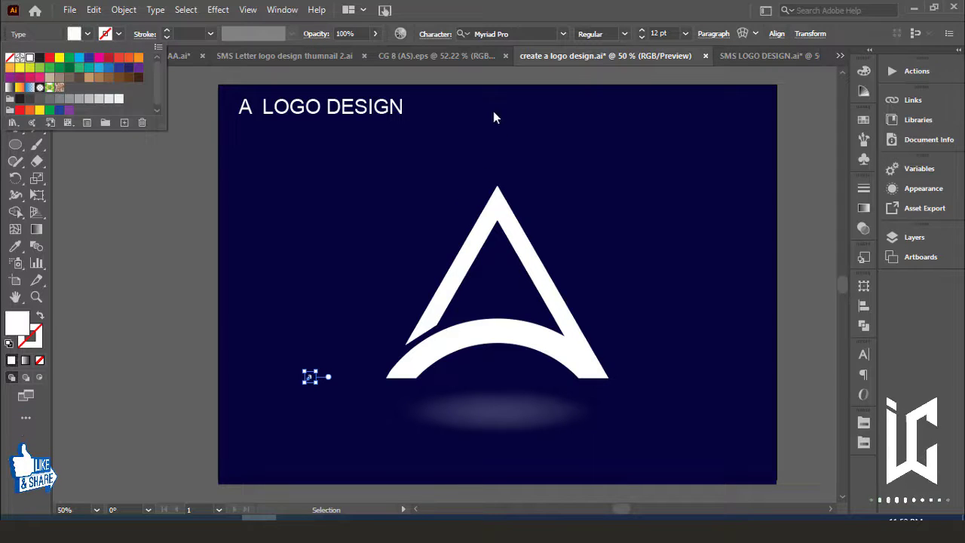
Make the letter uppercase 'A' at 21 pt
left_click(156, 10)
mouse_move(190, 227)
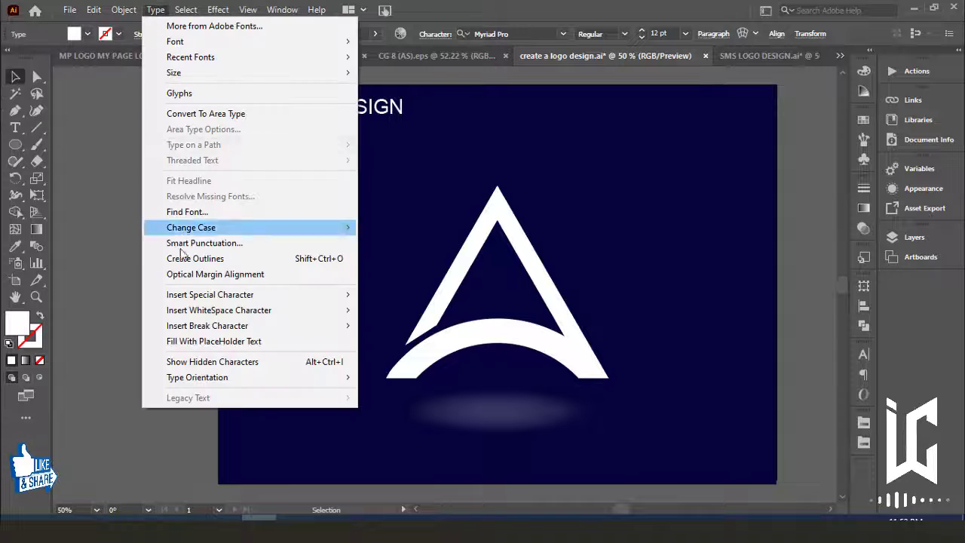
left_click(383, 227)
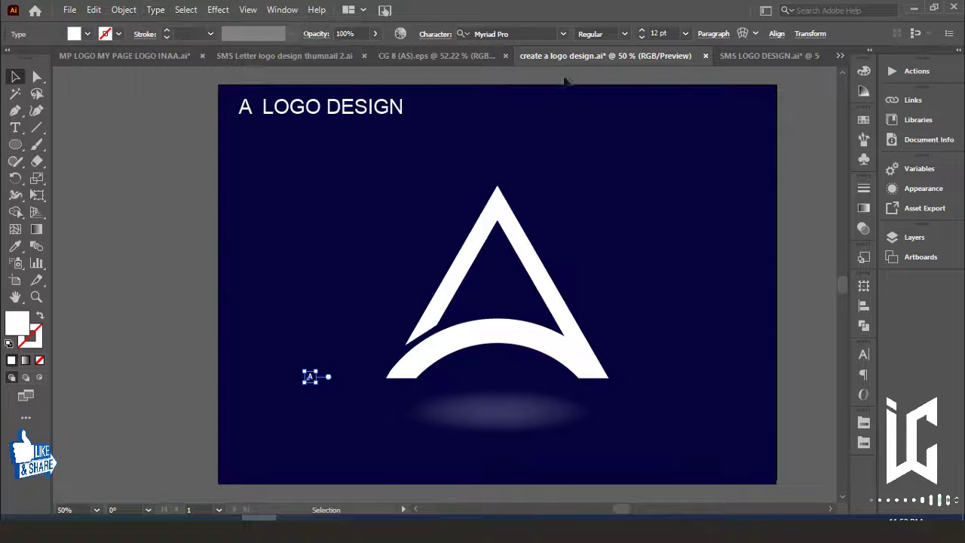
left_click(688, 33)
left_click(700, 208)
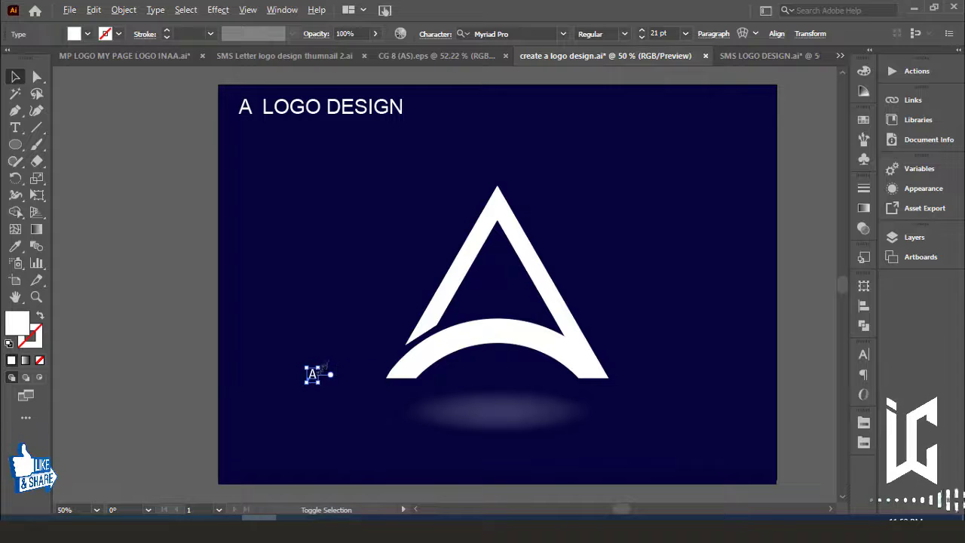
key("Escape")
Move and enlarge the A so it sits centred below the glow ellipse
mouse_move(317, 377)
left_mouse_down()
mouse_move(454, 429)
mouse_move(506, 467)
left_mouse_up()
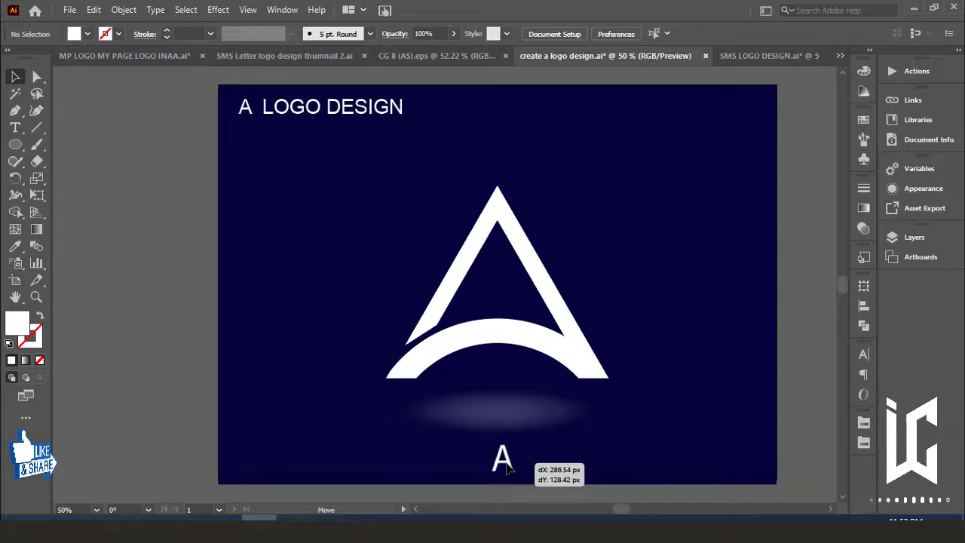
left_click_drag(506, 467, 504, 463)
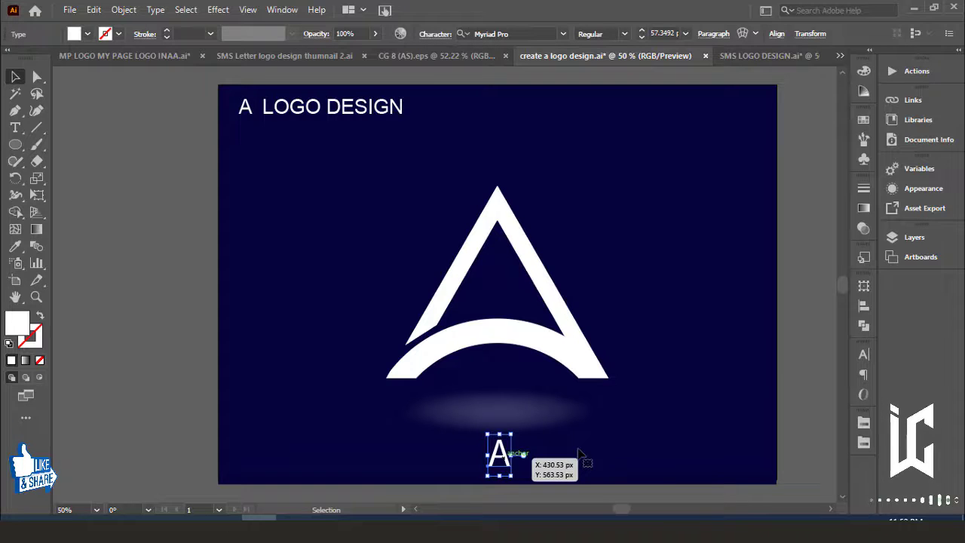
left_click(798, 364)
left_click_drag(797, 375, 796, 366)
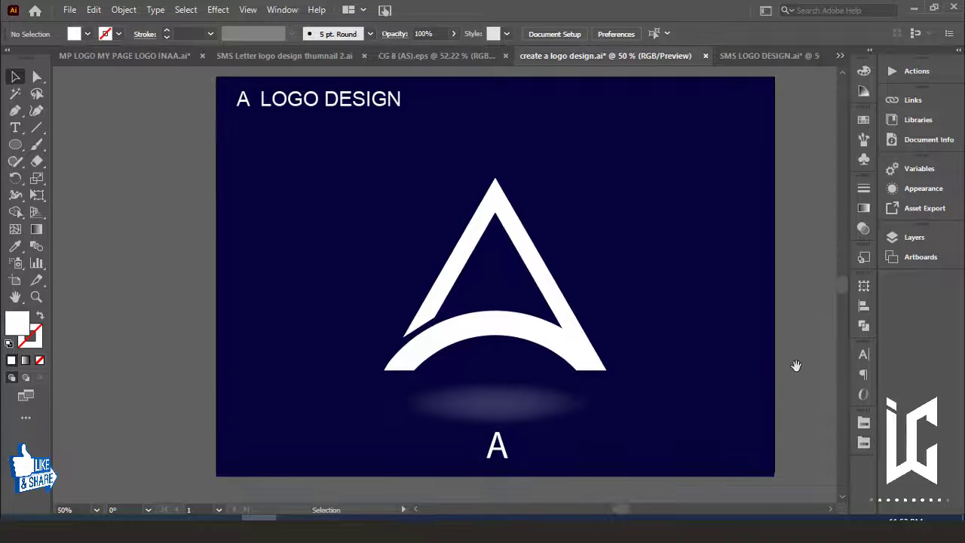